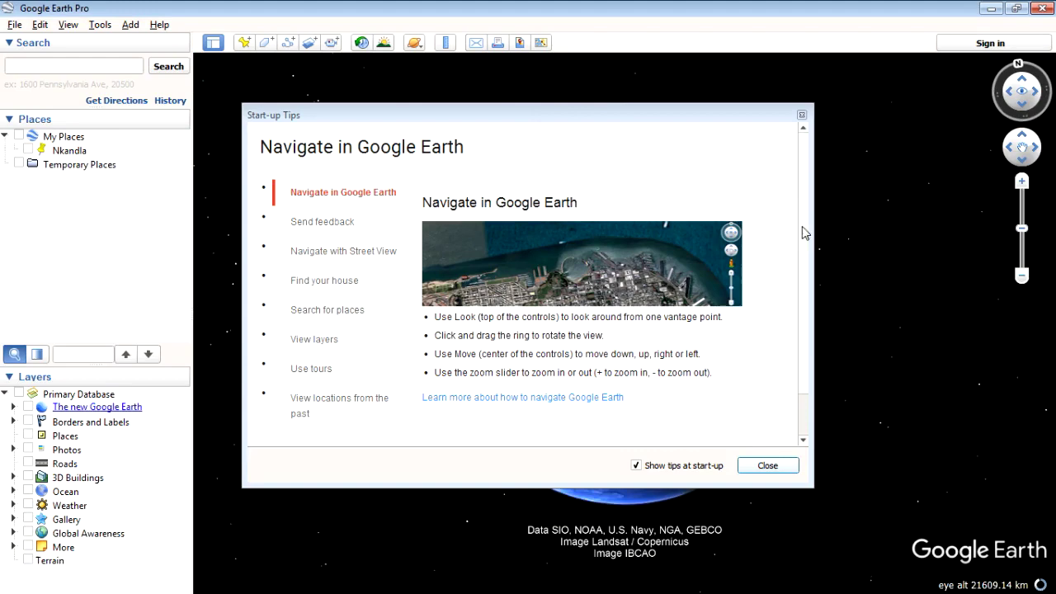
# Dismiss the start-up tips and zoom in on the southern Cape coast.
pyautogui.click(757, 464)
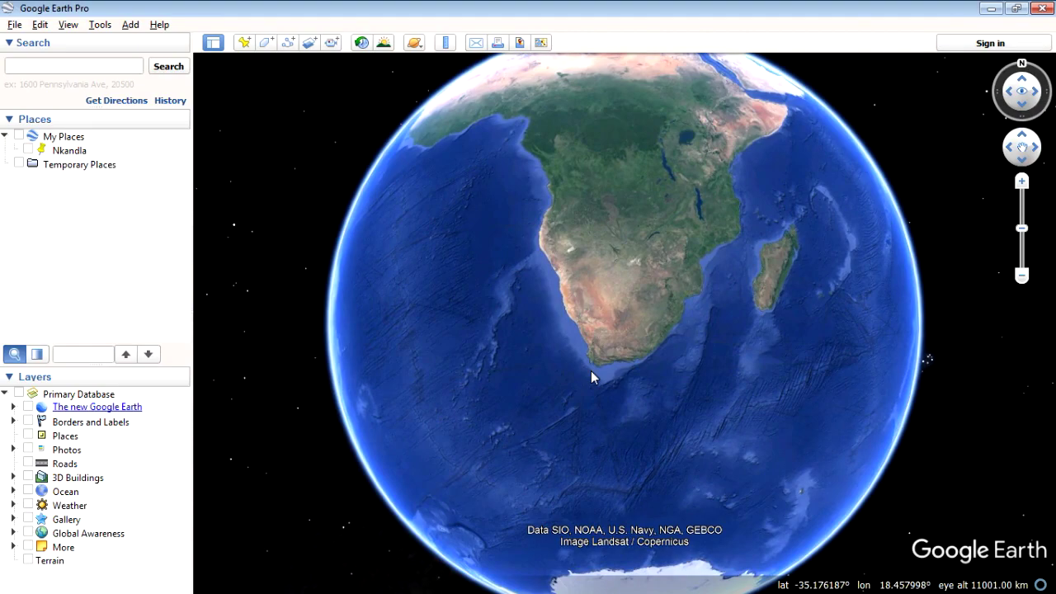
pyautogui.scroll(5, 591, 370)
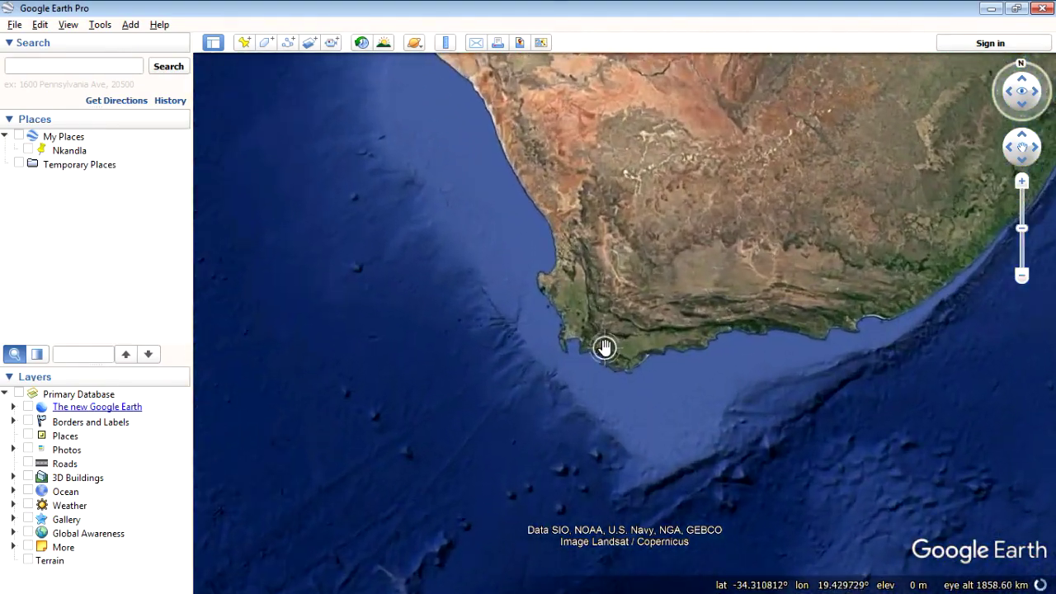
pyautogui.scroll(3, 587, 348)
pyautogui.scroll(3, 585, 346)
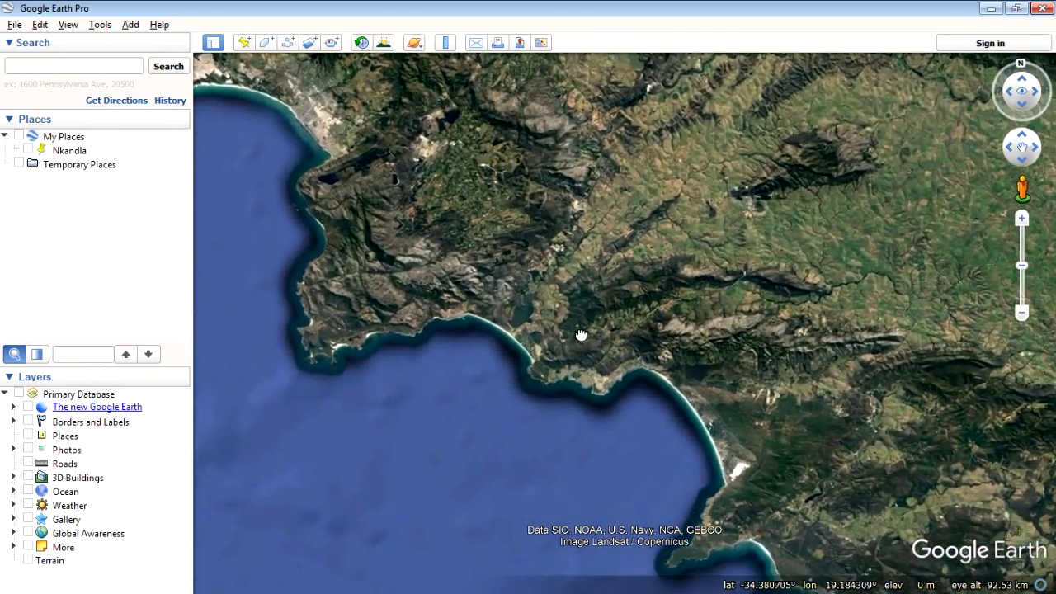
pyautogui.scroll(3, 595, 353)
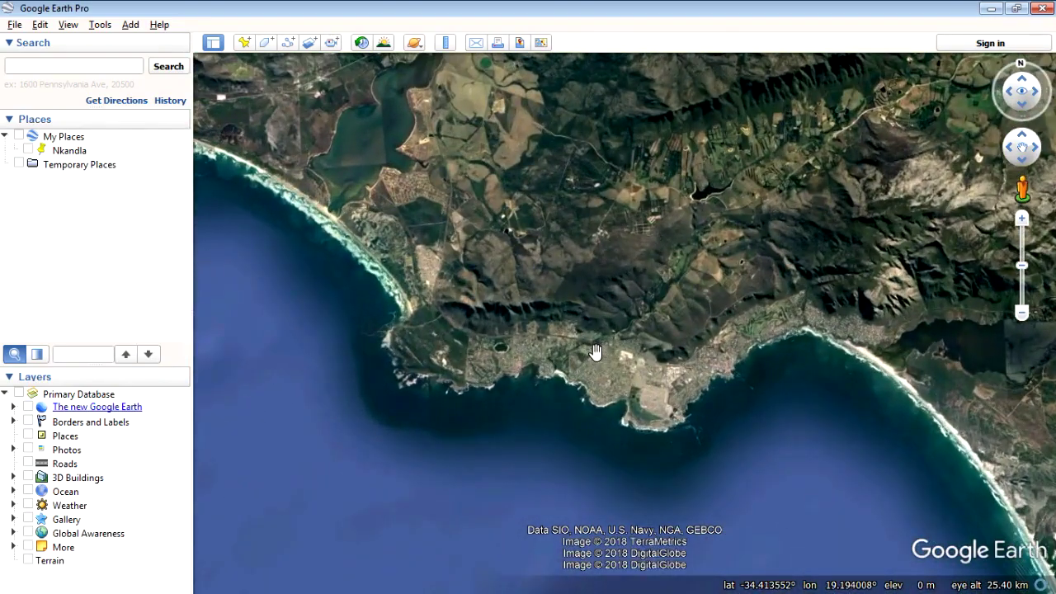
pyautogui.scroll(2, 565, 339)
pyautogui.scroll(3, 607, 318)
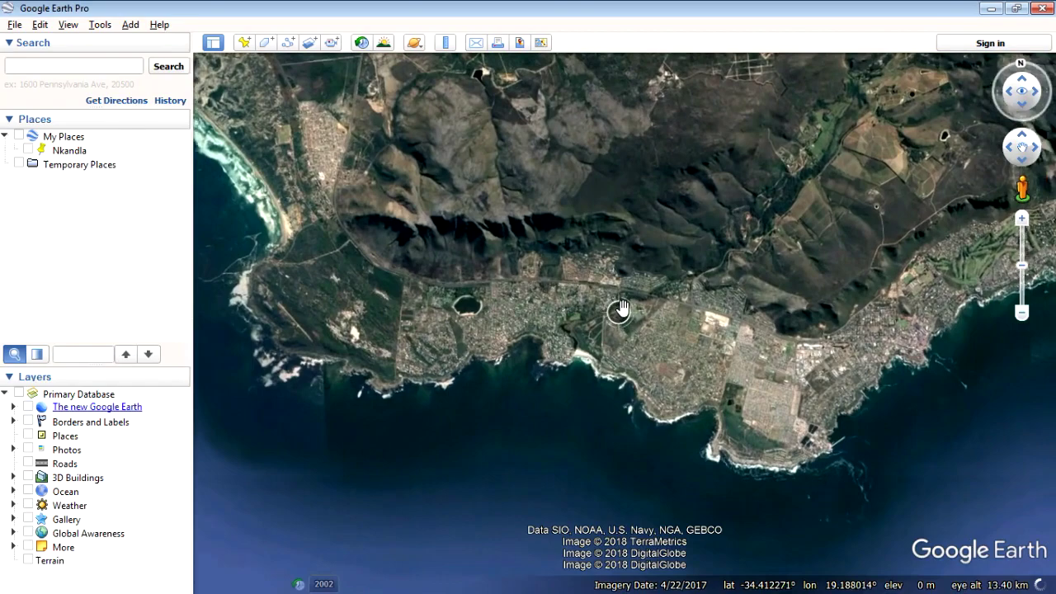
pyautogui.scroll(3, 595, 282)
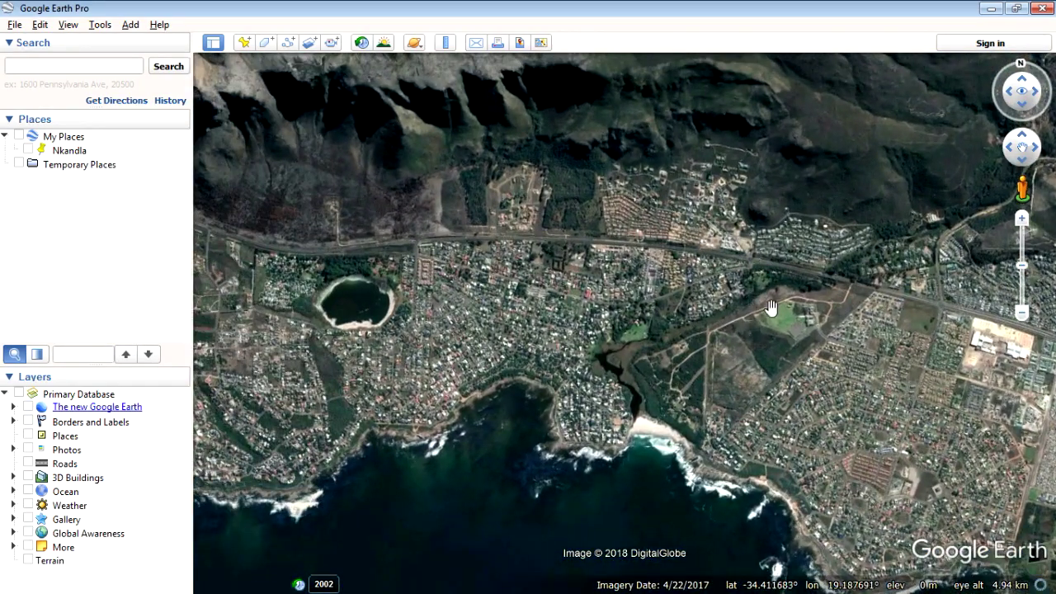
# Pan back to the lake and town, then zoom to about 663 m over the wooded field.
pyautogui.moveTo(770, 308); pyautogui.dragTo(549, 318)
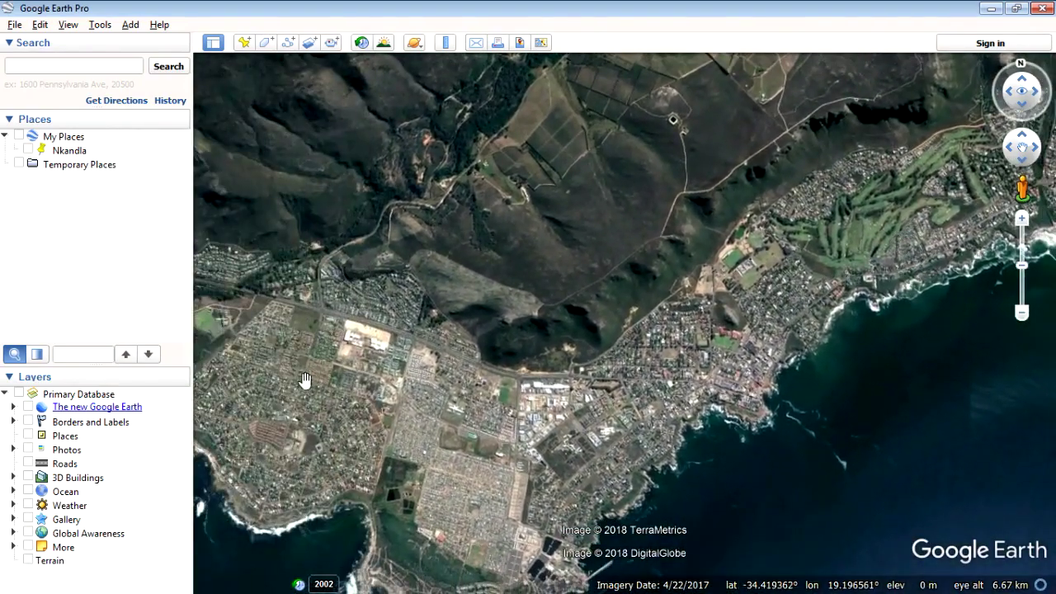
pyautogui.moveTo(305, 379); pyautogui.dragTo(536, 328)
pyautogui.scroll(5, 537, 329)
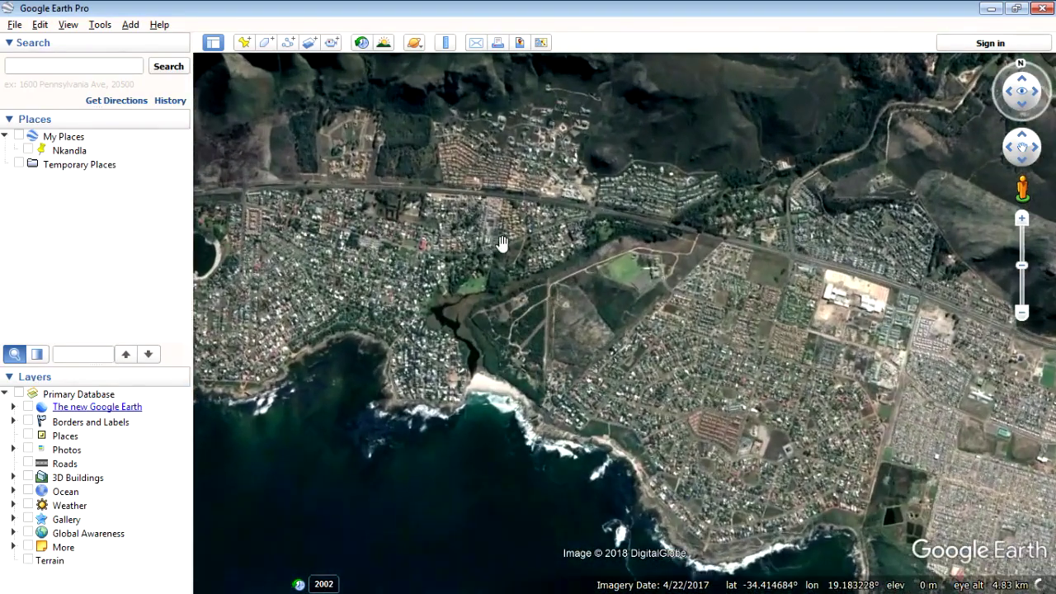
pyautogui.scroll(4, 518, 328)
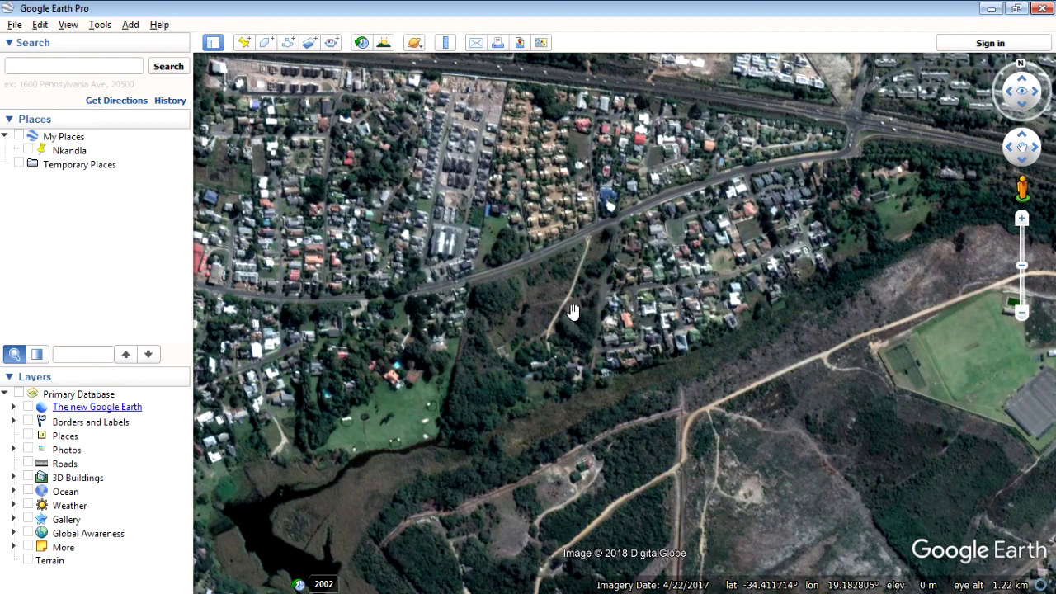
pyautogui.scroll(3, 520, 340)
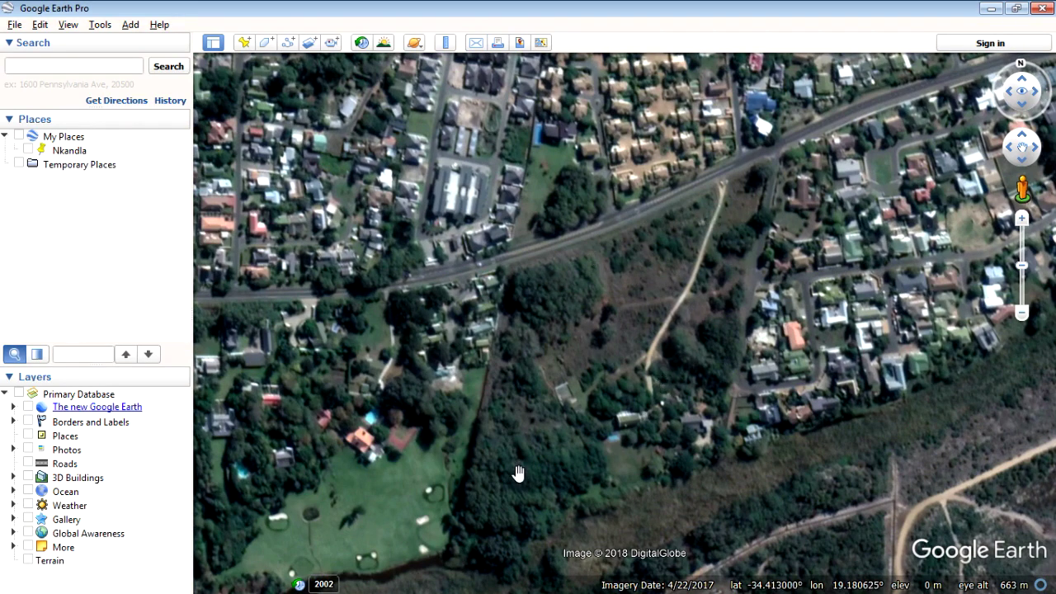
pyautogui.moveTo(550, 437); pyautogui.dragTo(537, 404)
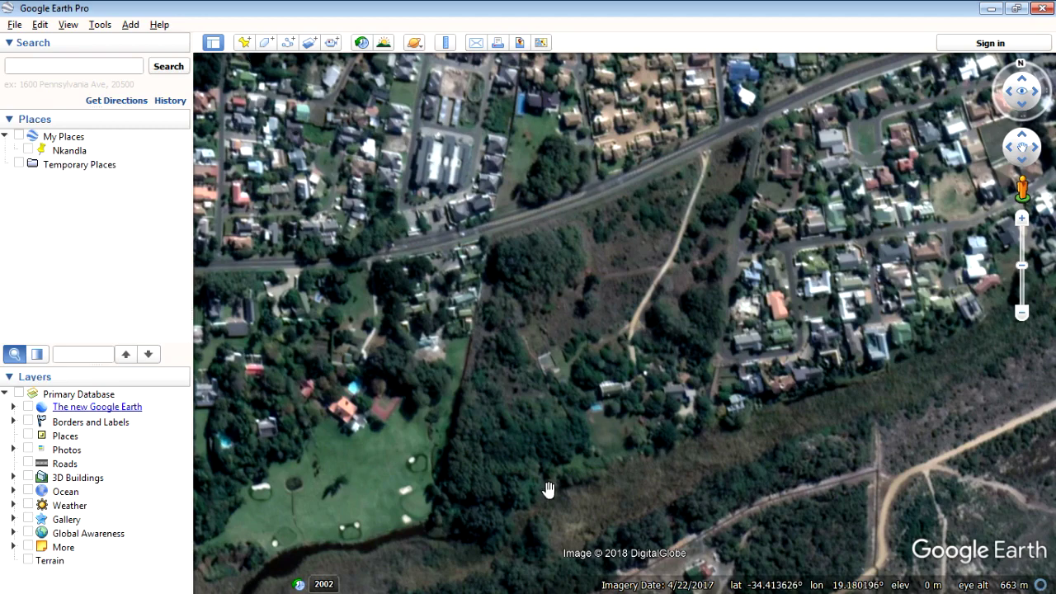
# Add a placemark beside the road at the field's top and name it A.
pyautogui.click(243, 43)
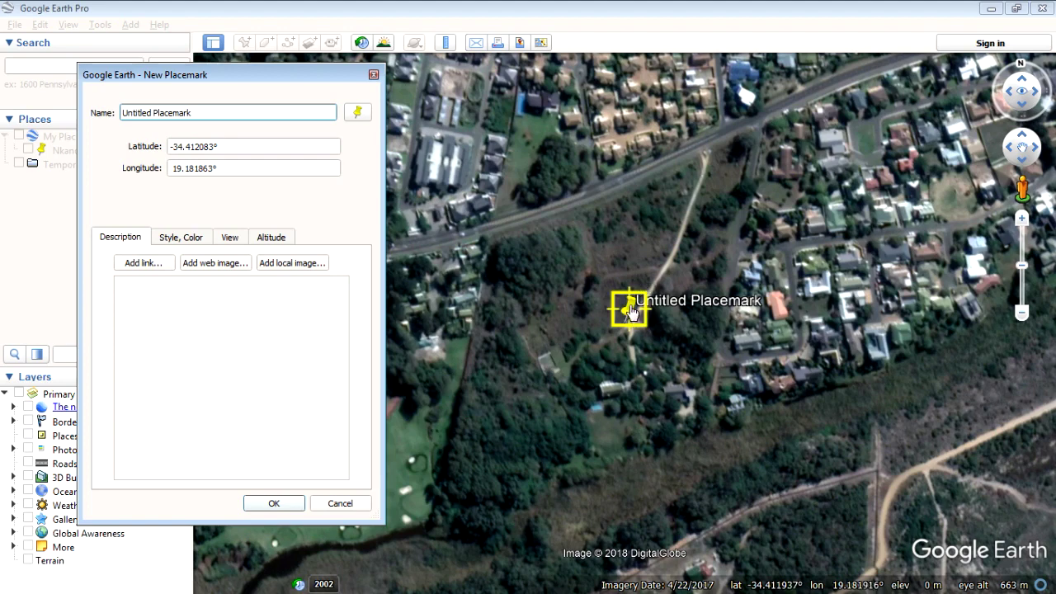
pyautogui.moveTo(630, 321); pyautogui.dragTo(521, 179)
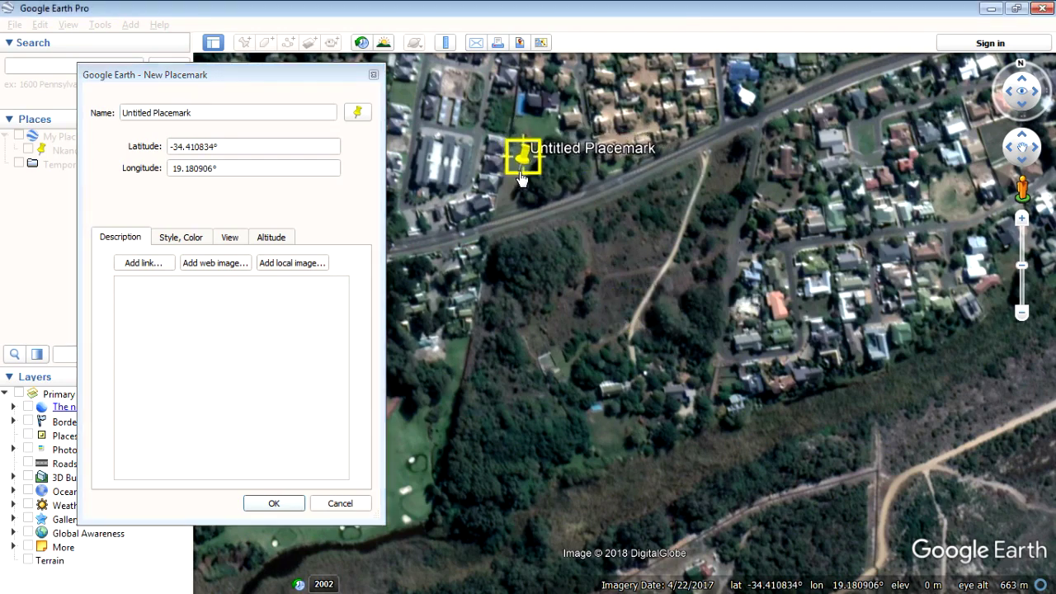
pyautogui.moveTo(208, 110); pyautogui.dragTo(39, 118)
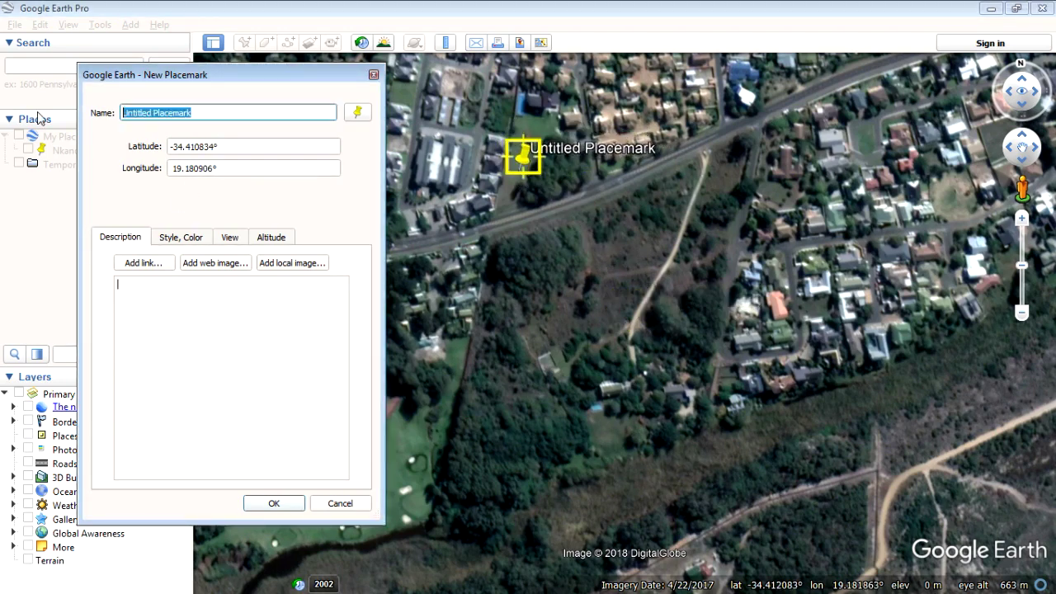
pyautogui.write('A')
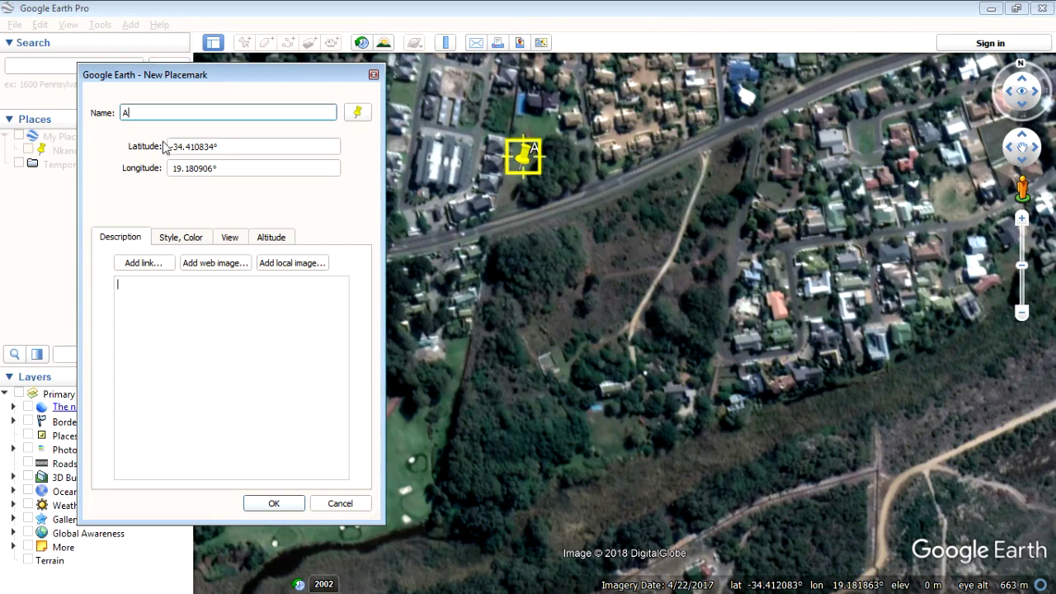
# Give placemark A a yellow open-diamond icon at scale 0.05.
pyautogui.click(355, 113)
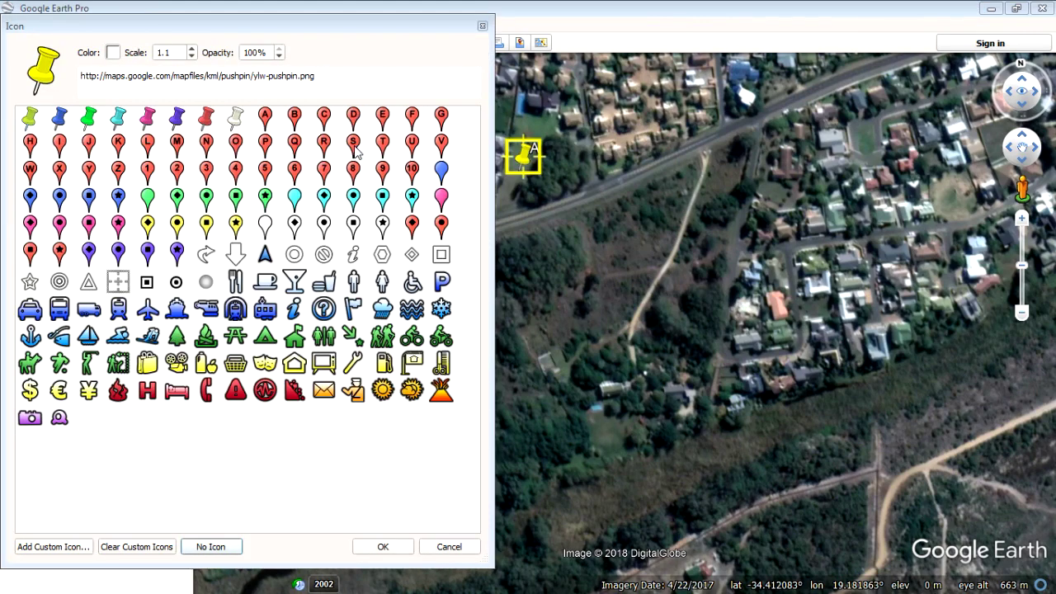
pyautogui.click(412, 254)
pyautogui.doubleClick(159, 52)
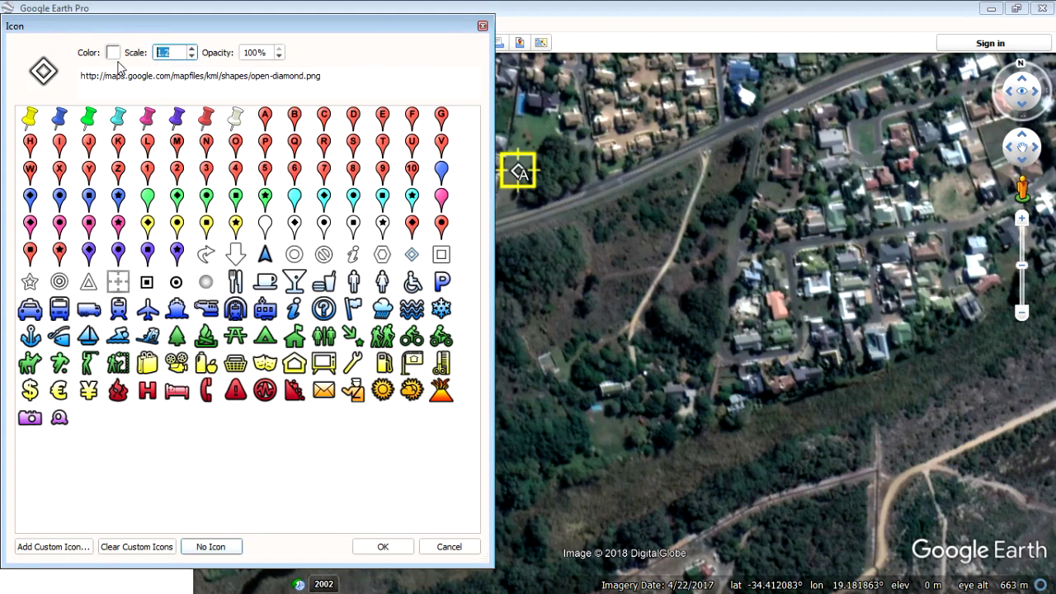
pyautogui.write('0.')
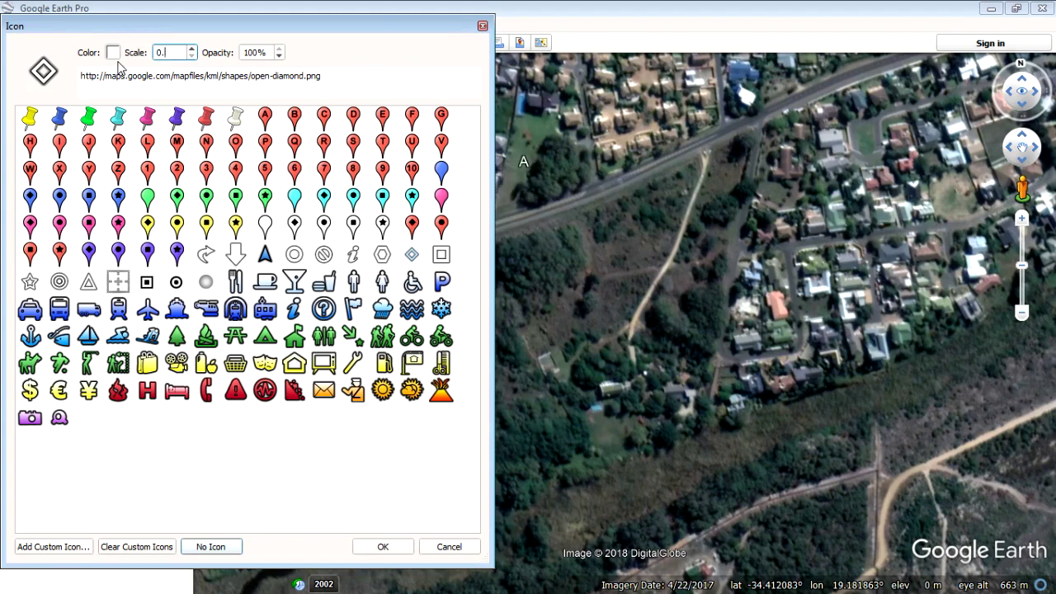
pyautogui.write('05')
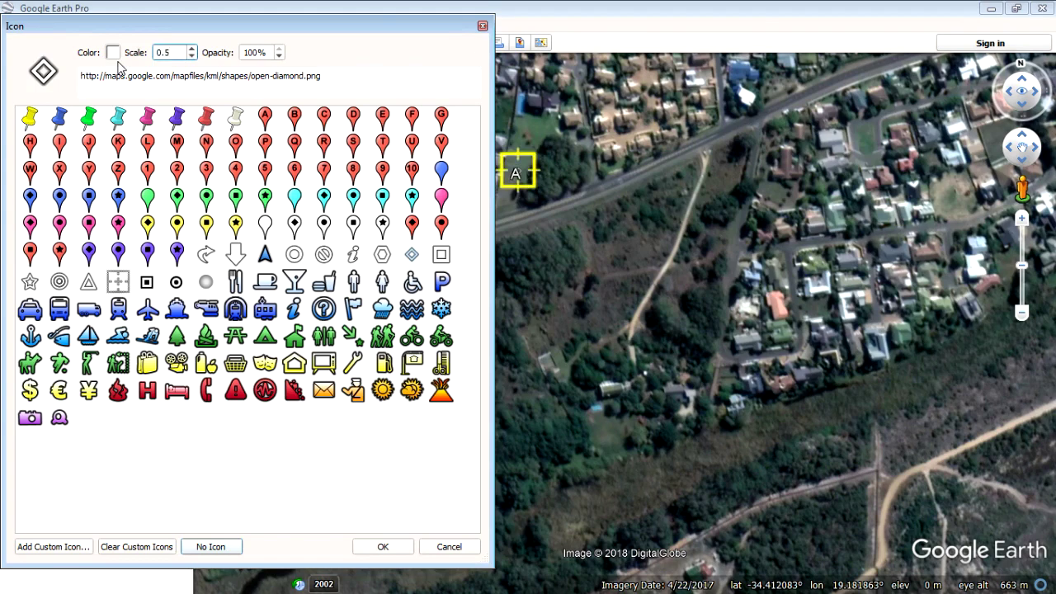
pyautogui.click(113, 53)
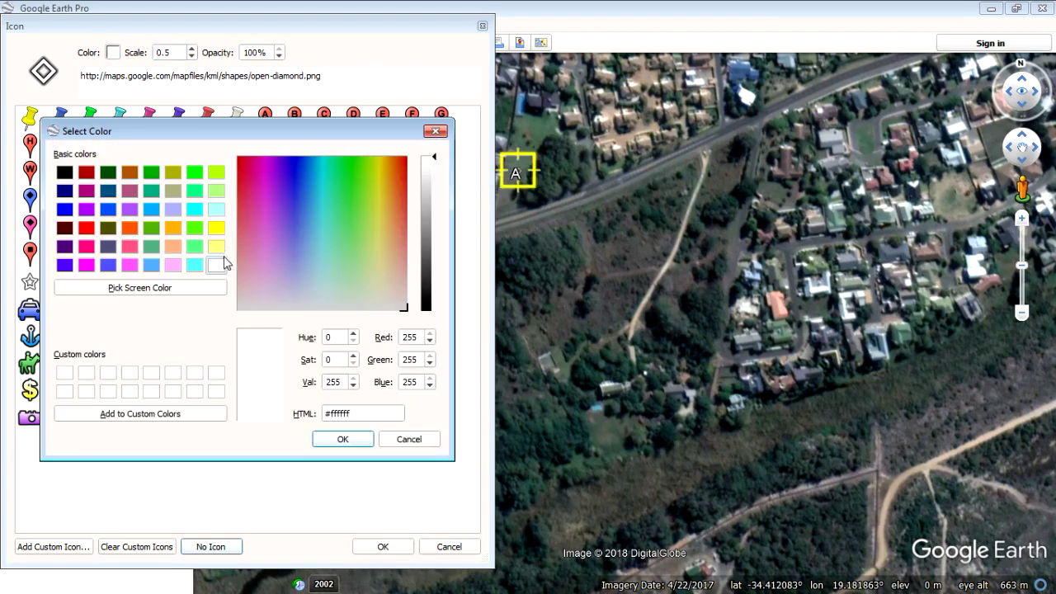
pyautogui.click(217, 228)
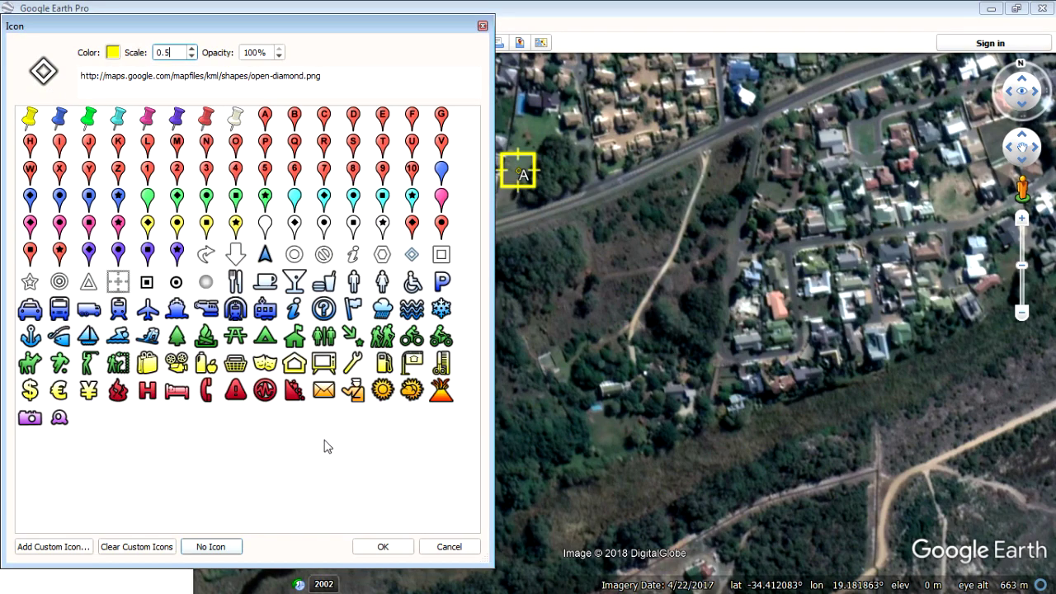
pyautogui.click(383, 546)
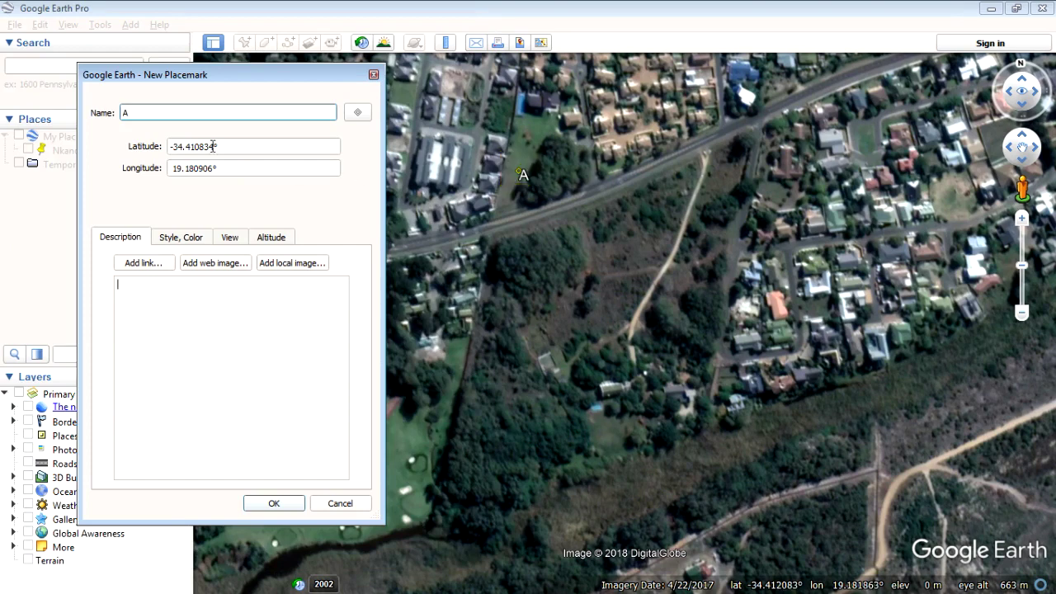
# Set placemark A's label scale to 0.0 and save it.
pyautogui.click(182, 240)
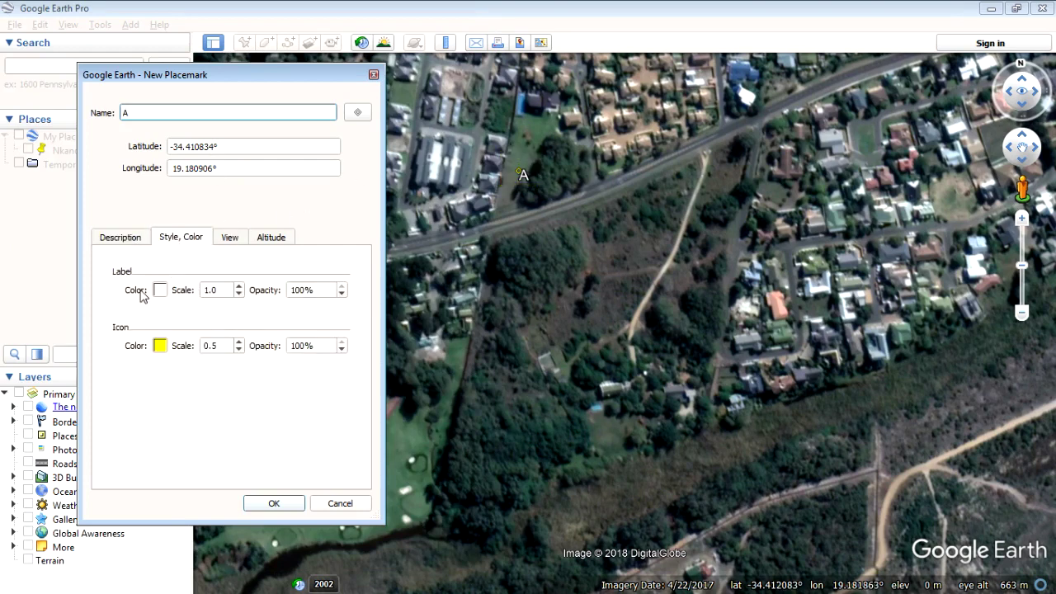
pyautogui.moveTo(224, 290); pyautogui.dragTo(153, 306)
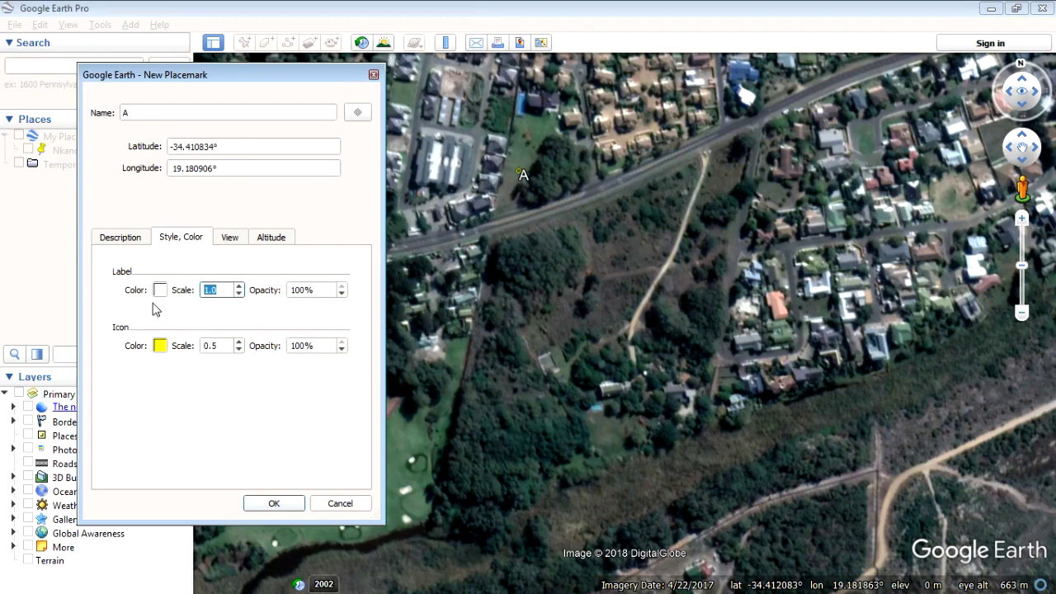
pyautogui.write('0.0')
pyautogui.click(274, 505)
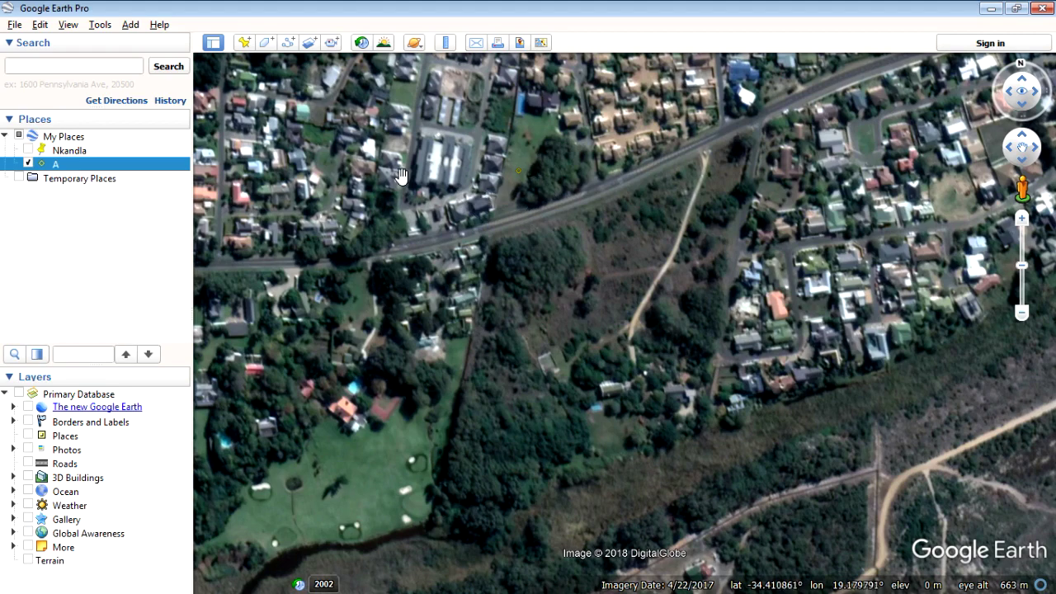
# Add placemark B up by the road.
pyautogui.click(246, 45)
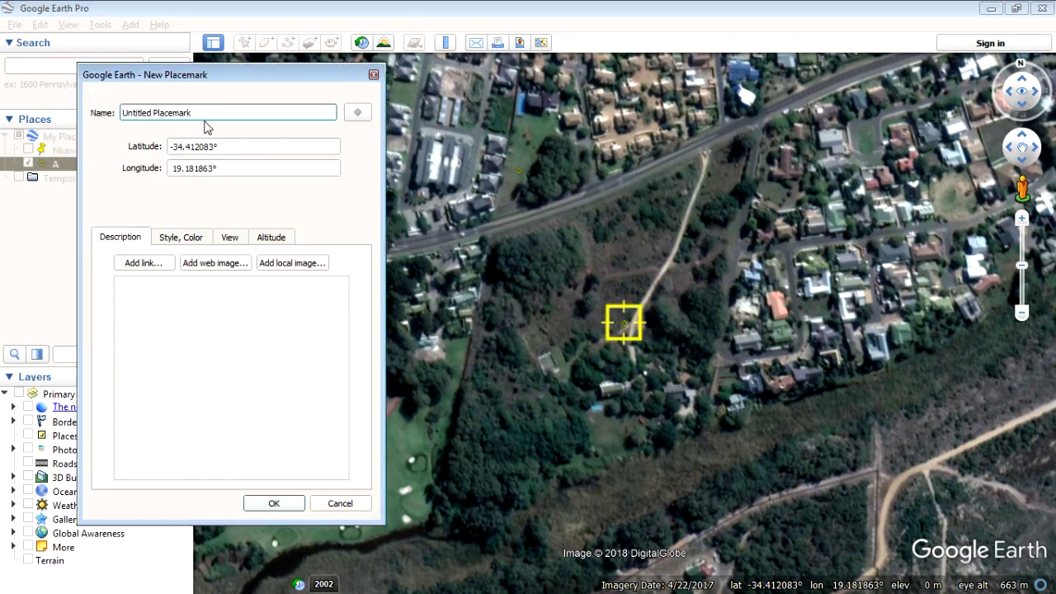
pyautogui.write('B')
pyautogui.moveTo(632, 320); pyautogui.dragTo(715, 138)
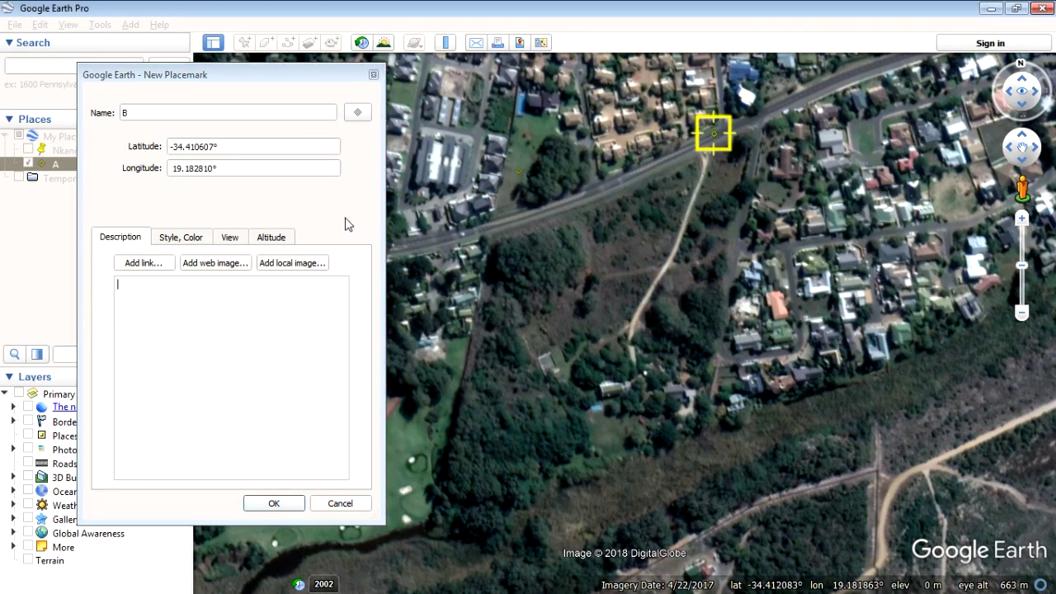
pyautogui.click(266, 504)
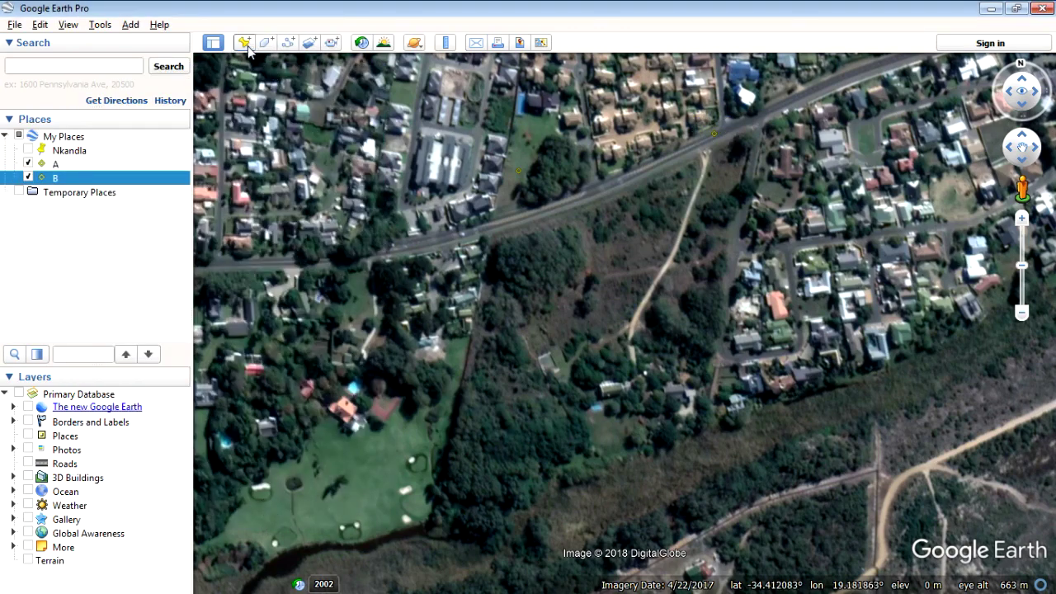
# Add placemark C at the field's lower-left corner.
pyautogui.click(244, 42)
pyautogui.moveTo(623, 323); pyautogui.dragTo(470, 477)
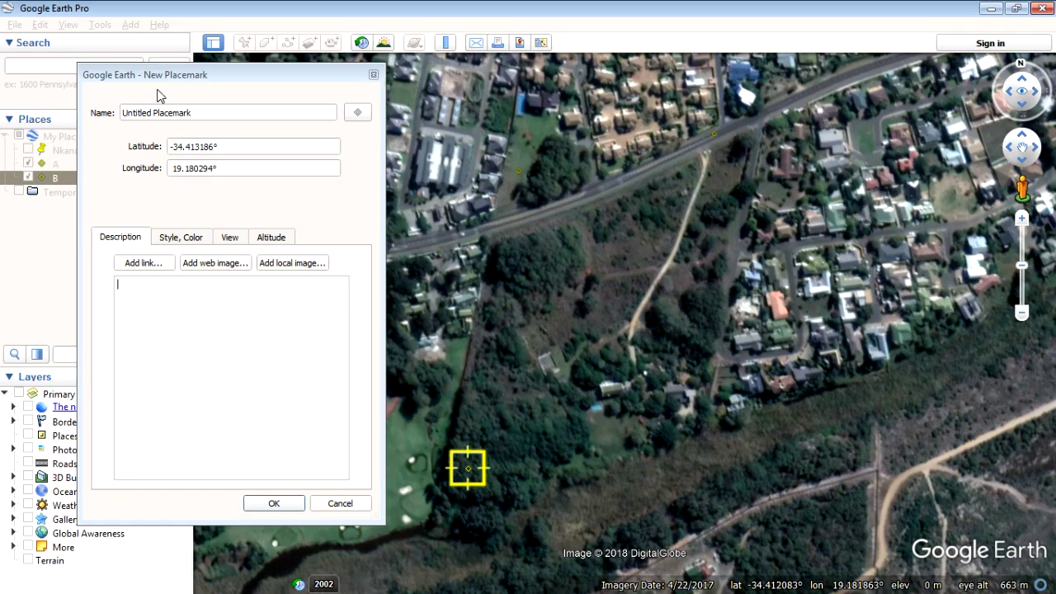
pyautogui.click(201, 111)
pyautogui.write('C')
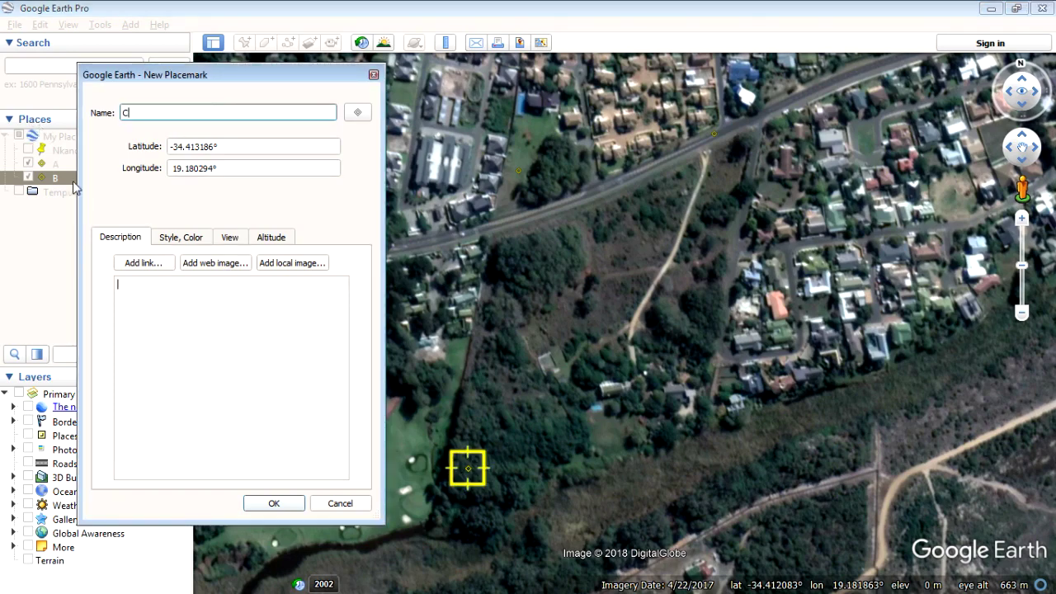
pyautogui.click(274, 503)
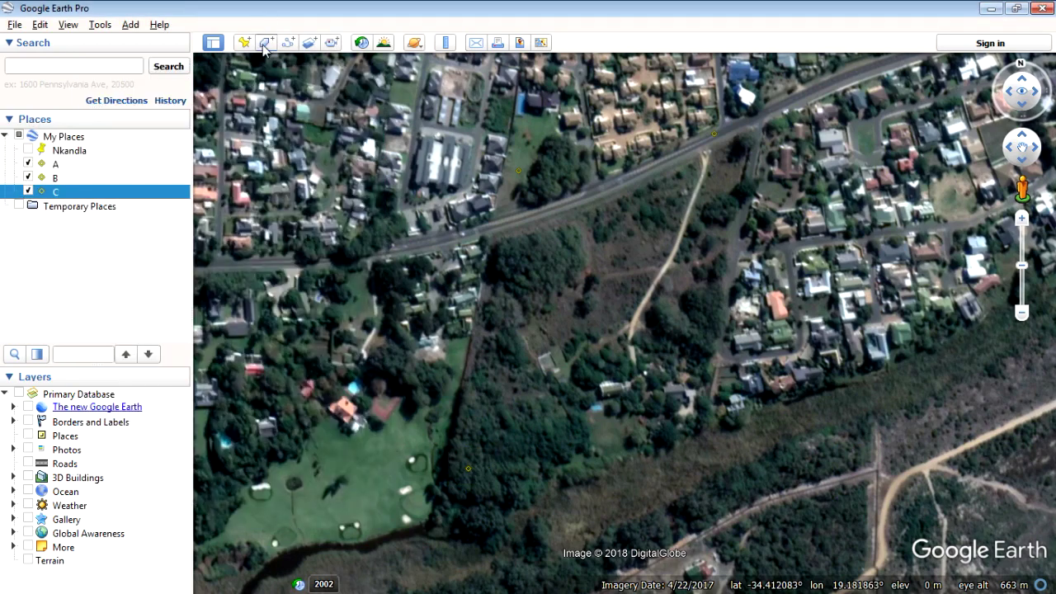
# Add placemark D at the tree line above the river.
pyautogui.click(244, 42)
pyautogui.click(212, 115)
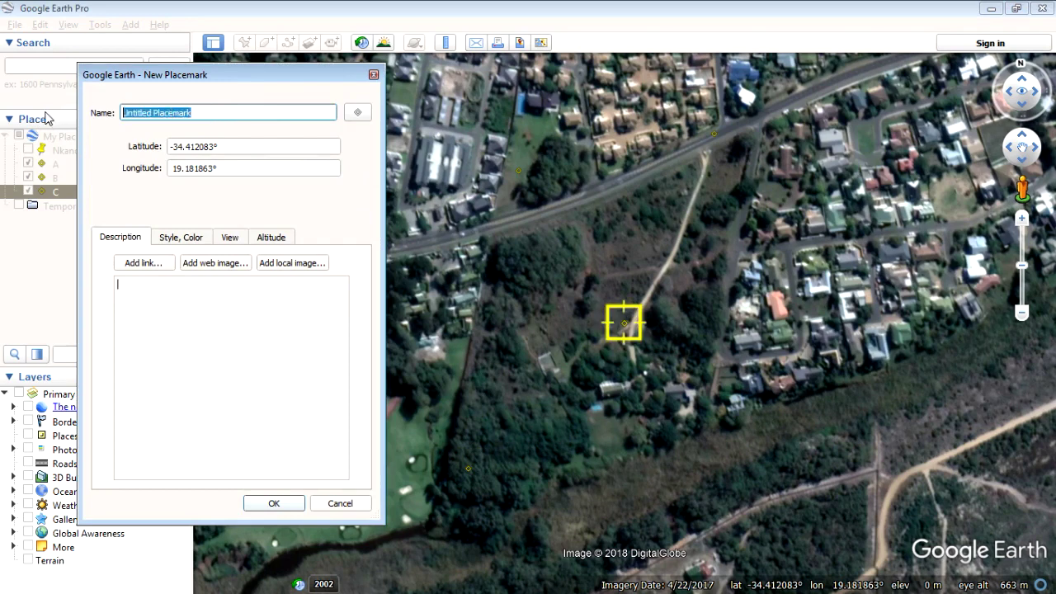
pyautogui.write('D')
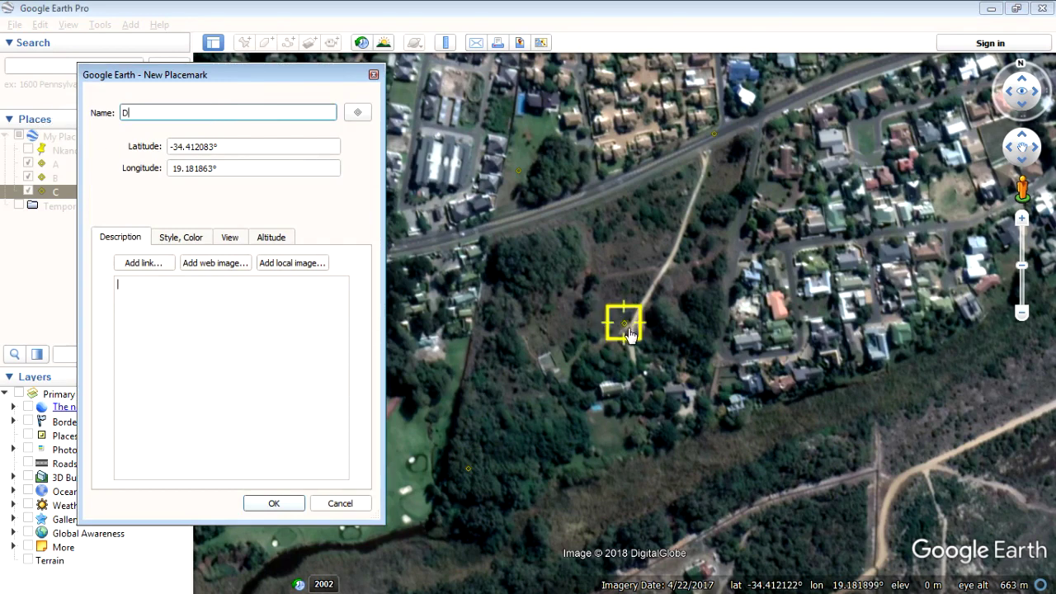
pyautogui.moveTo(626, 322); pyautogui.dragTo(708, 452)
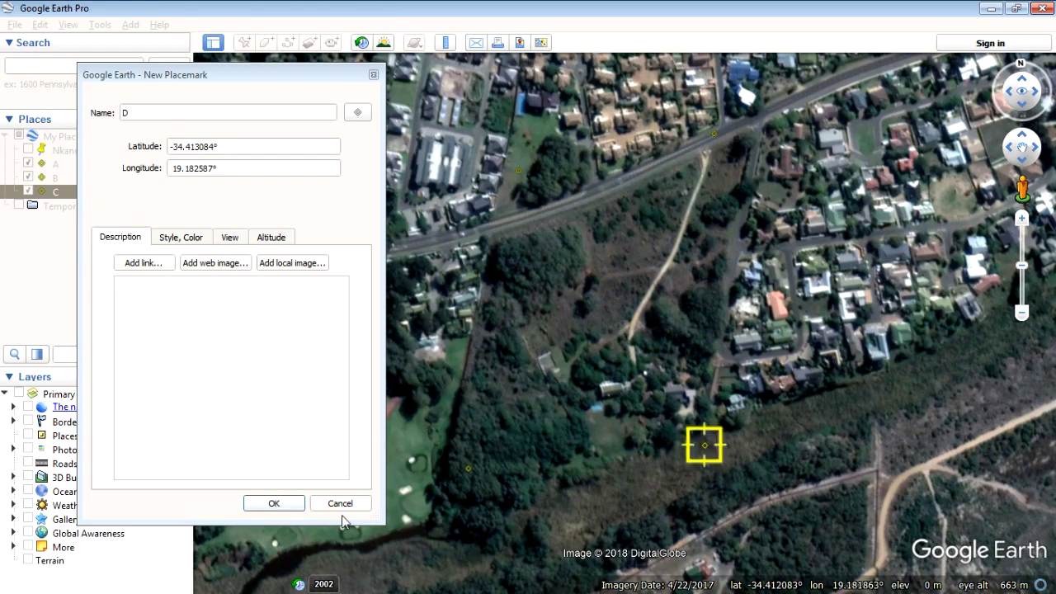
pyautogui.click(276, 503)
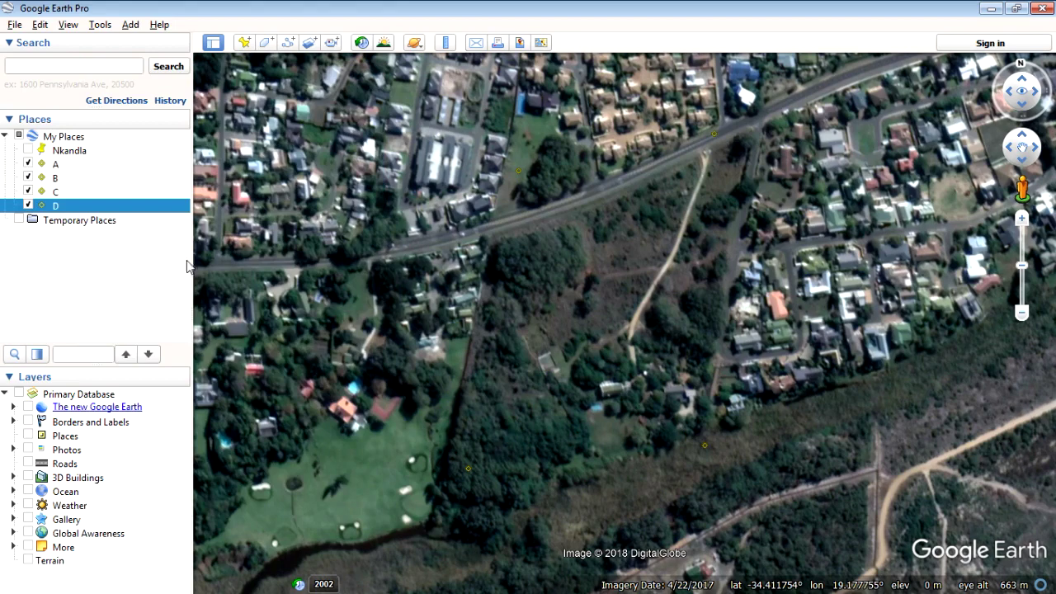
# Add a ControlPoints folder inside Temporary Places and move placemarks A, B, C and D into it.
pyautogui.click(66, 165)
pyautogui.click(66, 179)
pyautogui.click(70, 194)
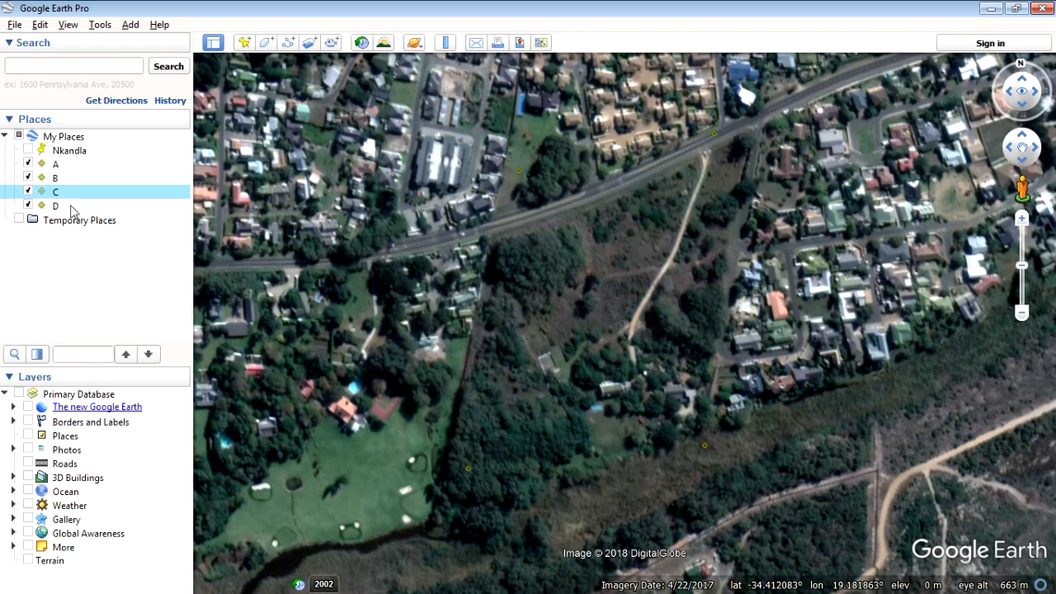
pyautogui.click(70, 207)
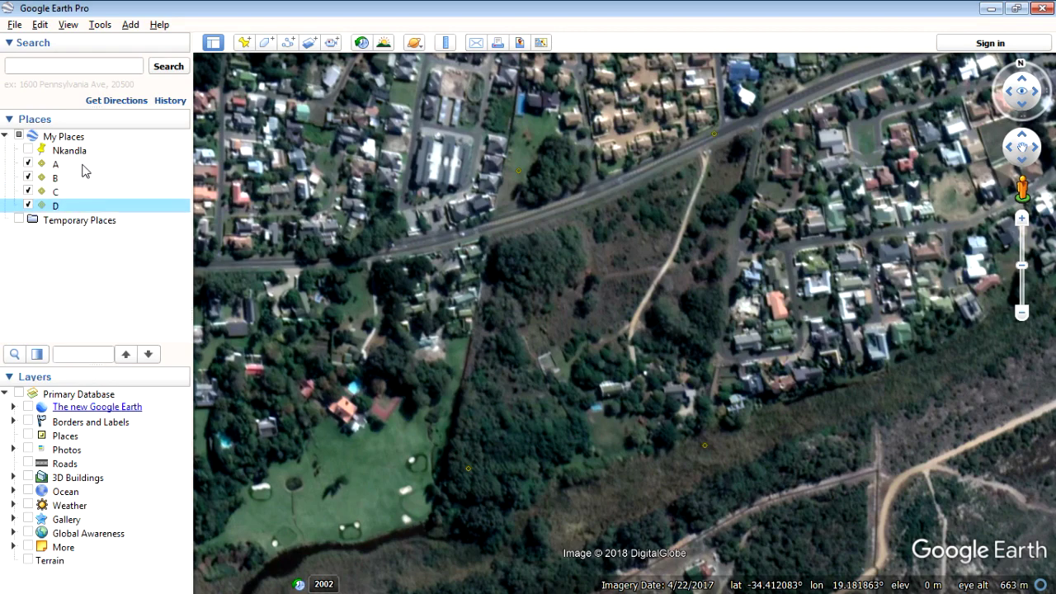
pyautogui.click(94, 224)
pyautogui.rightClick(93, 224)
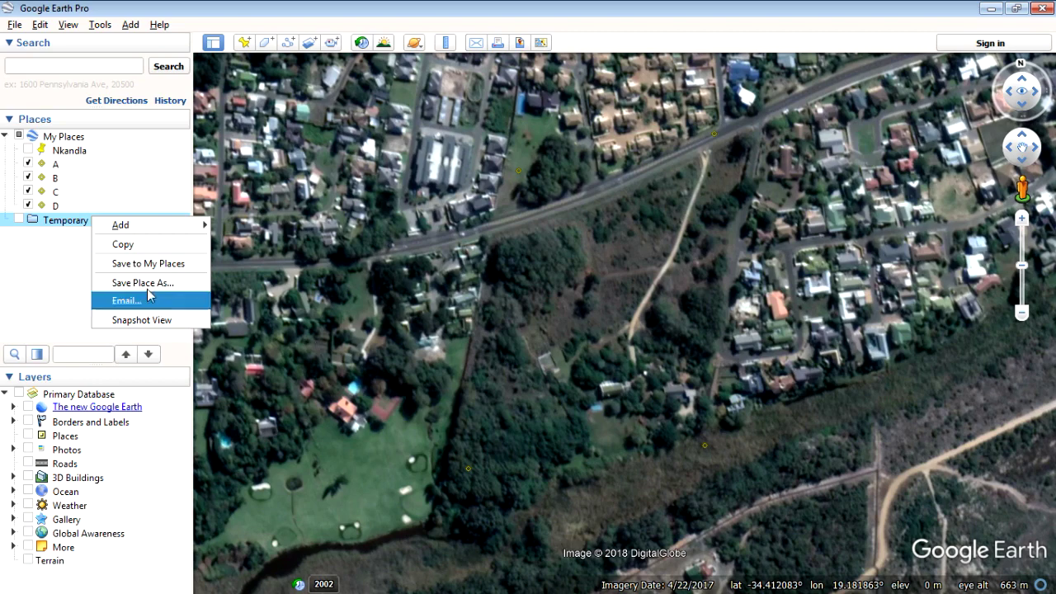
pyautogui.moveTo(143, 228)
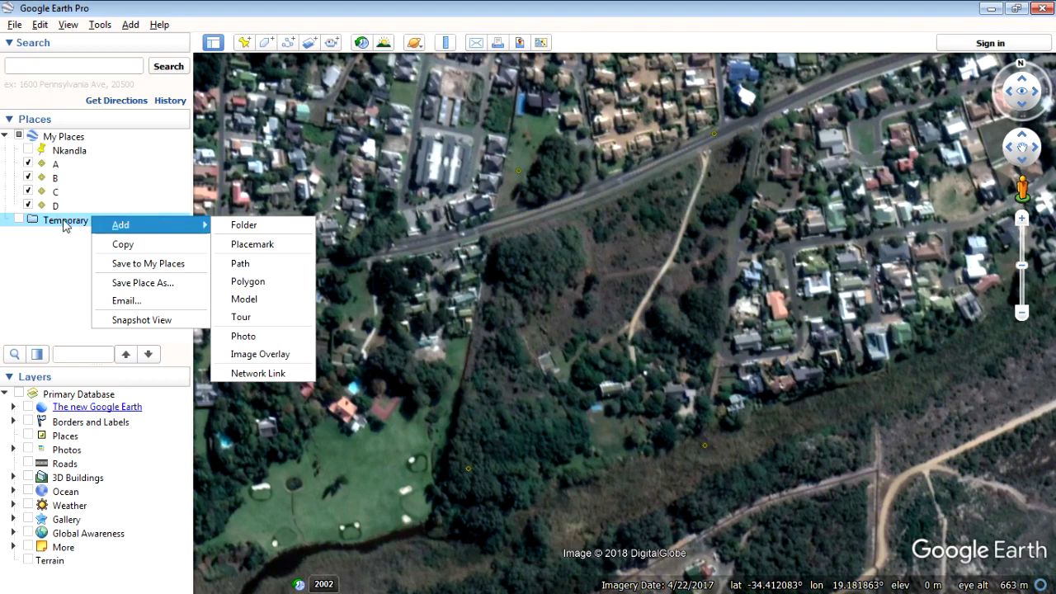
pyautogui.click(265, 226)
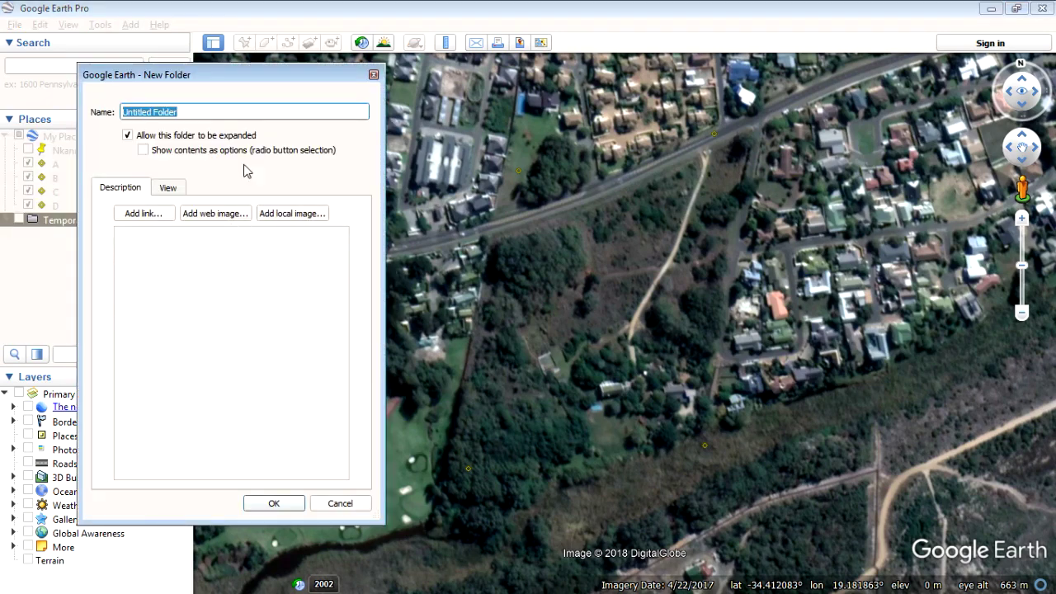
pyautogui.write('ControlPoints')
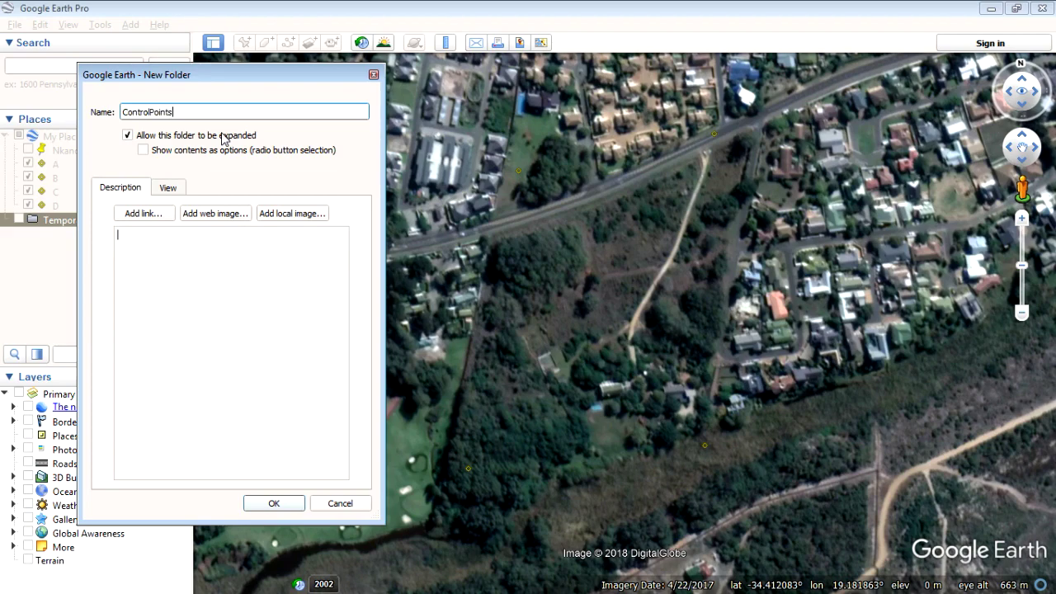
pyautogui.click(274, 504)
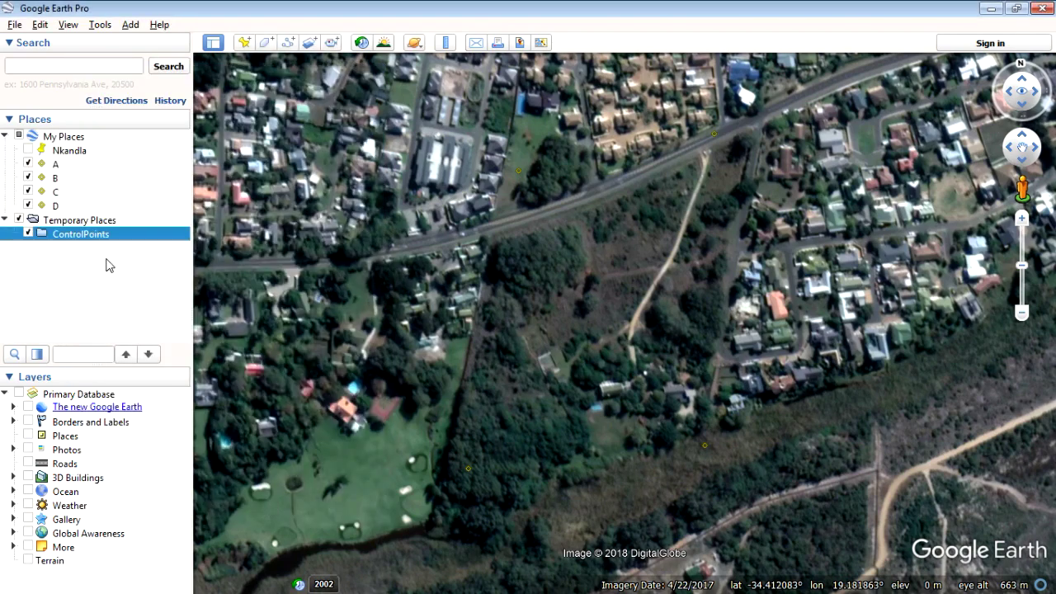
pyautogui.moveTo(73, 221)
pyautogui.mouseDown()
pyautogui.moveTo(60, 210)
pyautogui.moveTo(83, 221)
pyautogui.moveTo(79, 233)
pyautogui.moveTo(78, 198)
pyautogui.moveTo(83, 211)
pyautogui.mouseUp()
pyautogui.moveTo(55, 177); pyautogui.dragTo(93, 196)
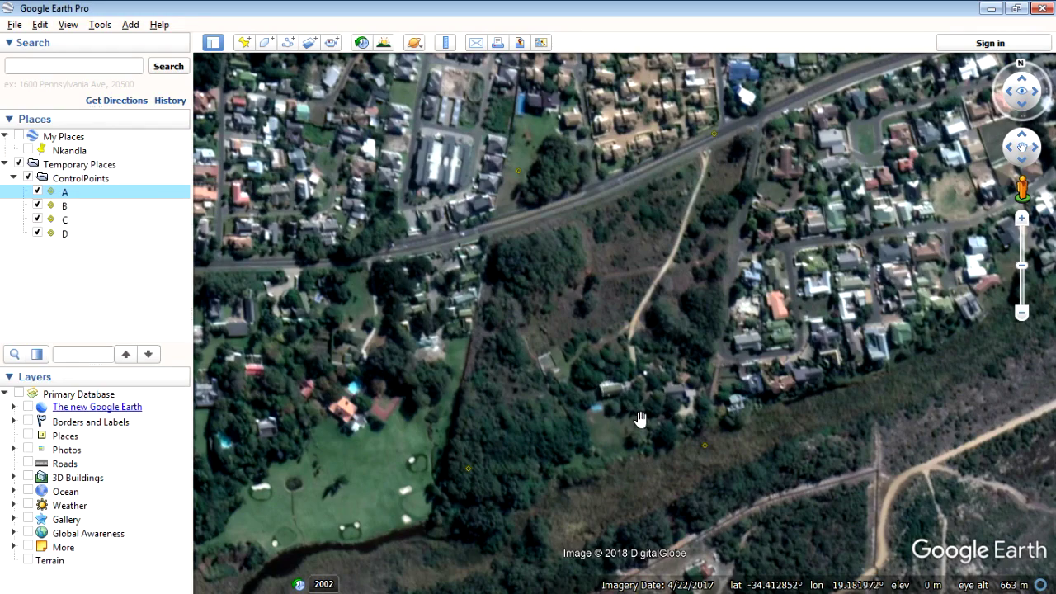
# Zoom in and trace a polygon around the stepped building beside the small pool.
pyautogui.scroll(2, 640, 416)
pyautogui.scroll(4, 641, 396)
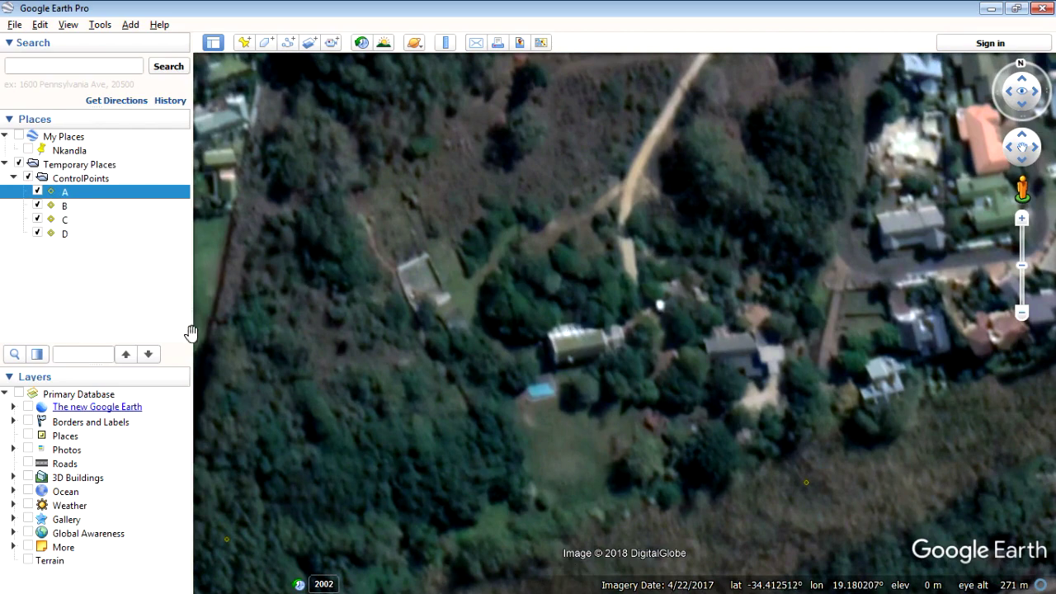
pyautogui.click(266, 44)
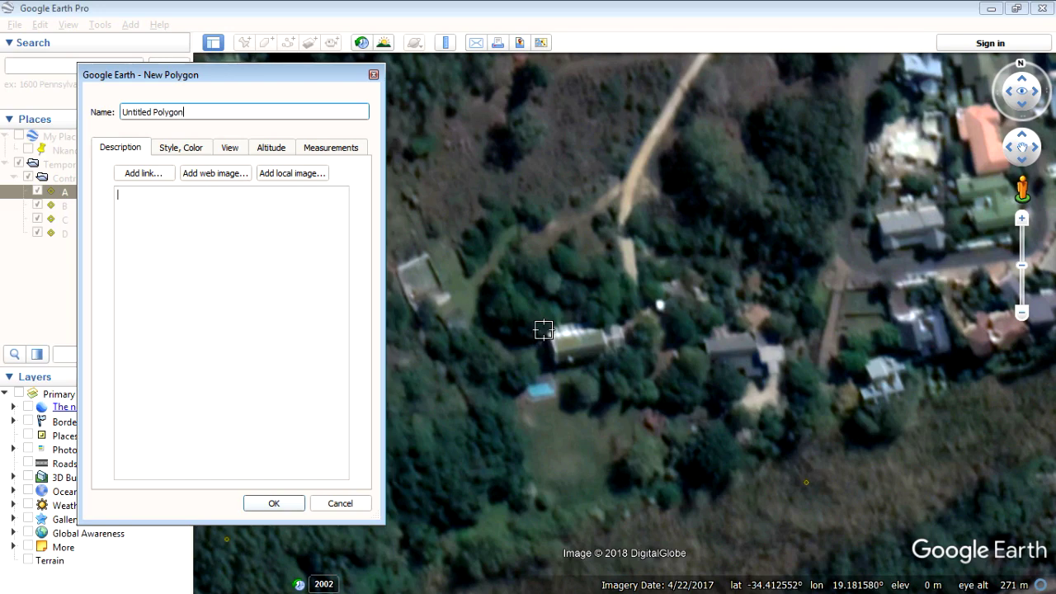
pyautogui.moveTo(543, 330); pyautogui.dragTo(551, 364)
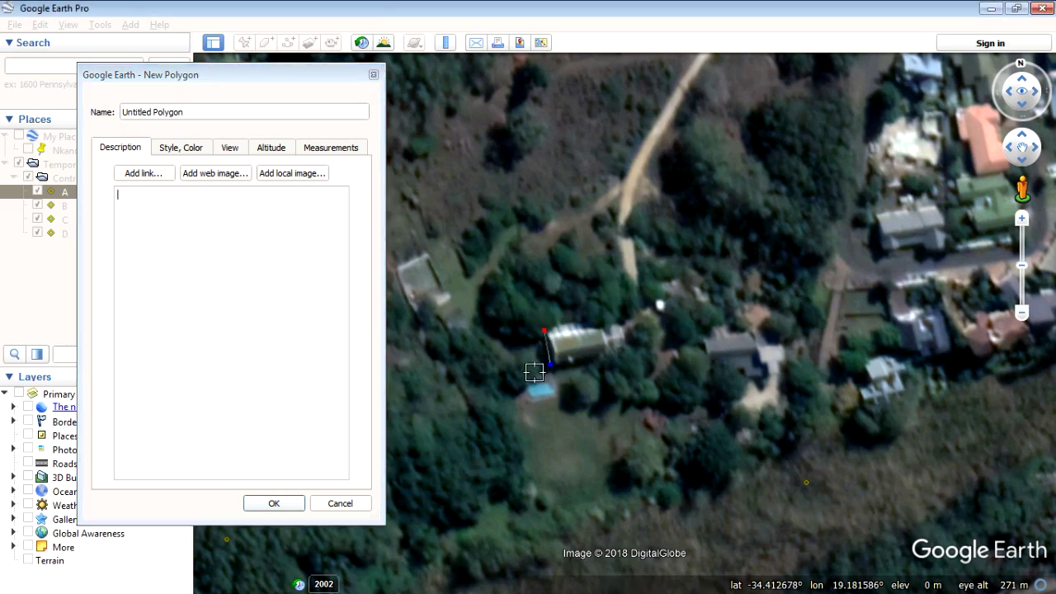
pyautogui.click(519, 378)
pyautogui.click(525, 405)
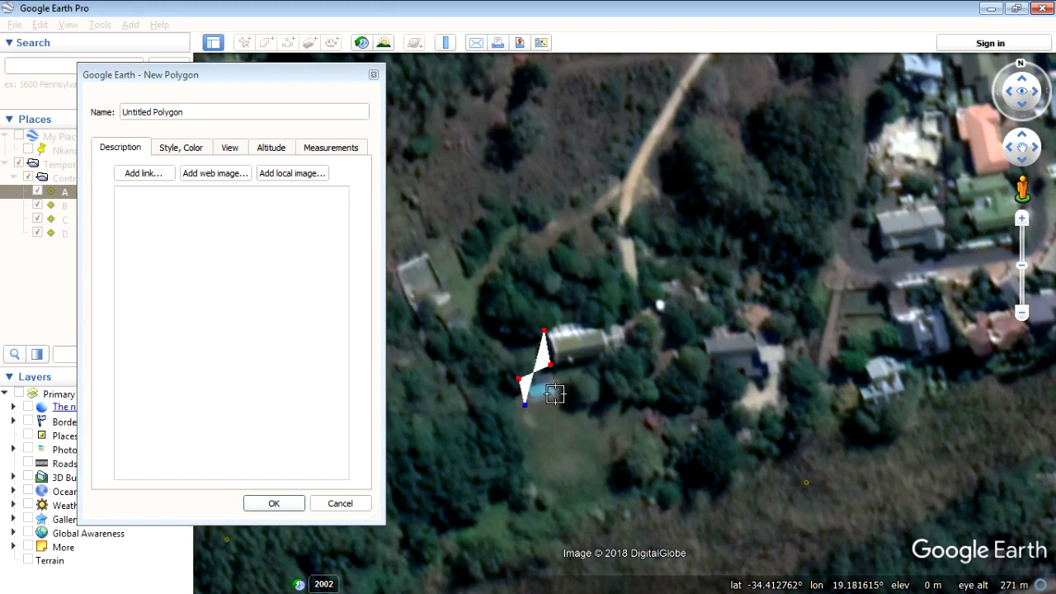
pyautogui.click(556, 394)
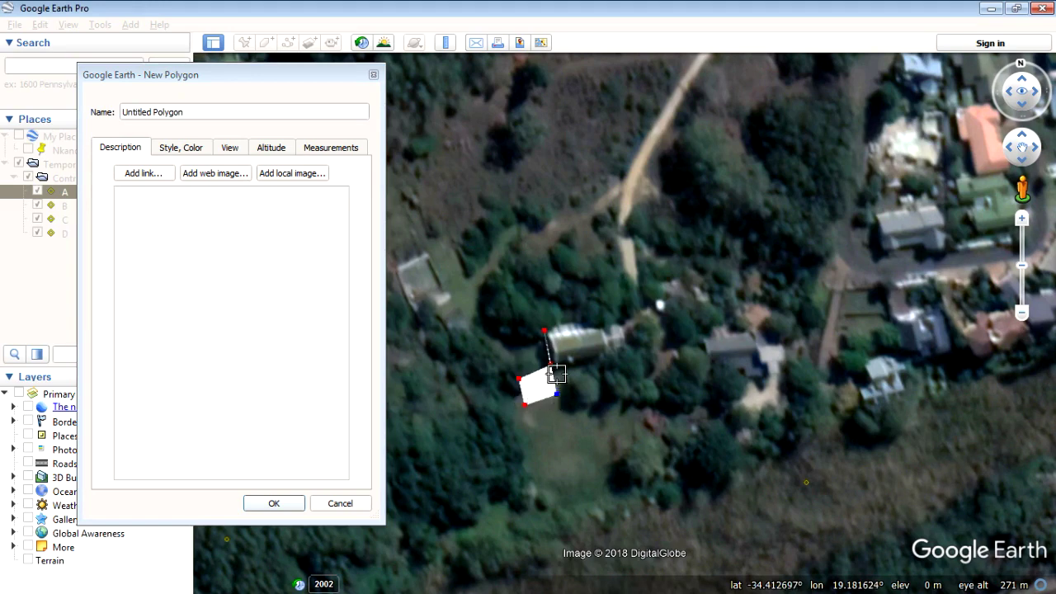
pyautogui.click(558, 369)
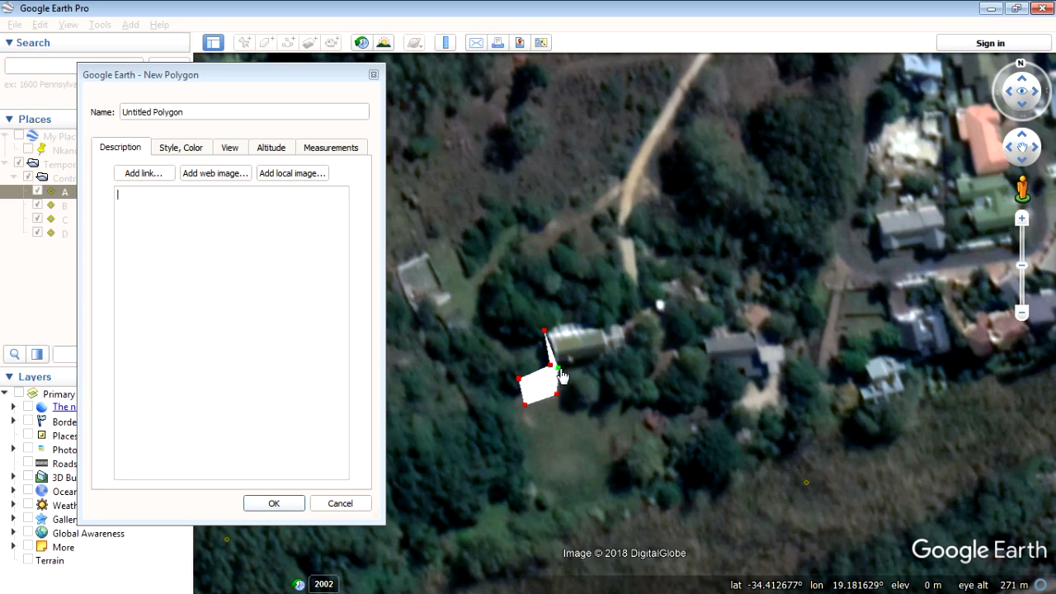
pyautogui.click(630, 358)
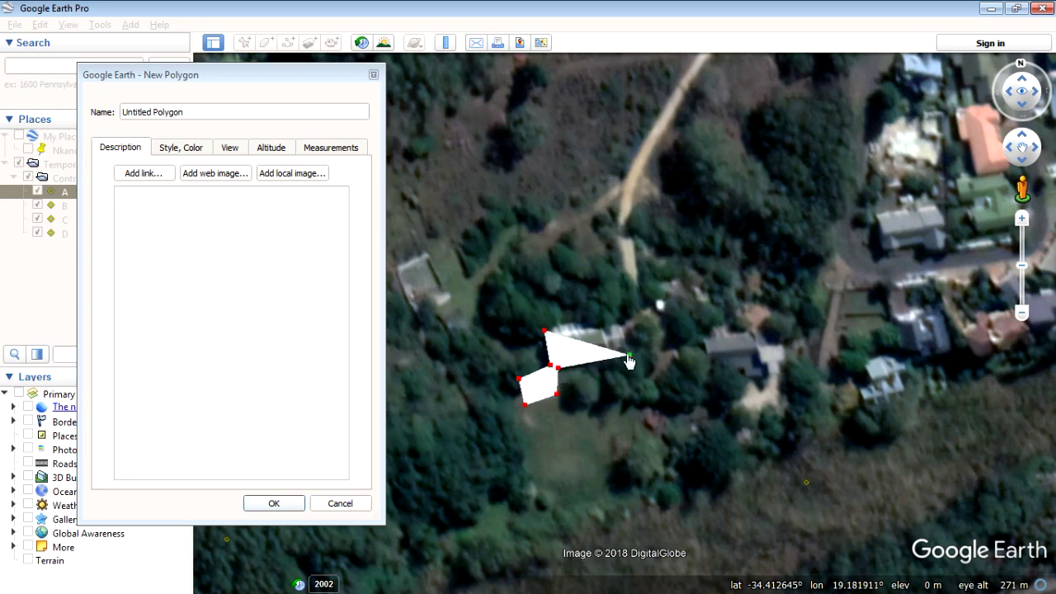
pyautogui.click(615, 311)
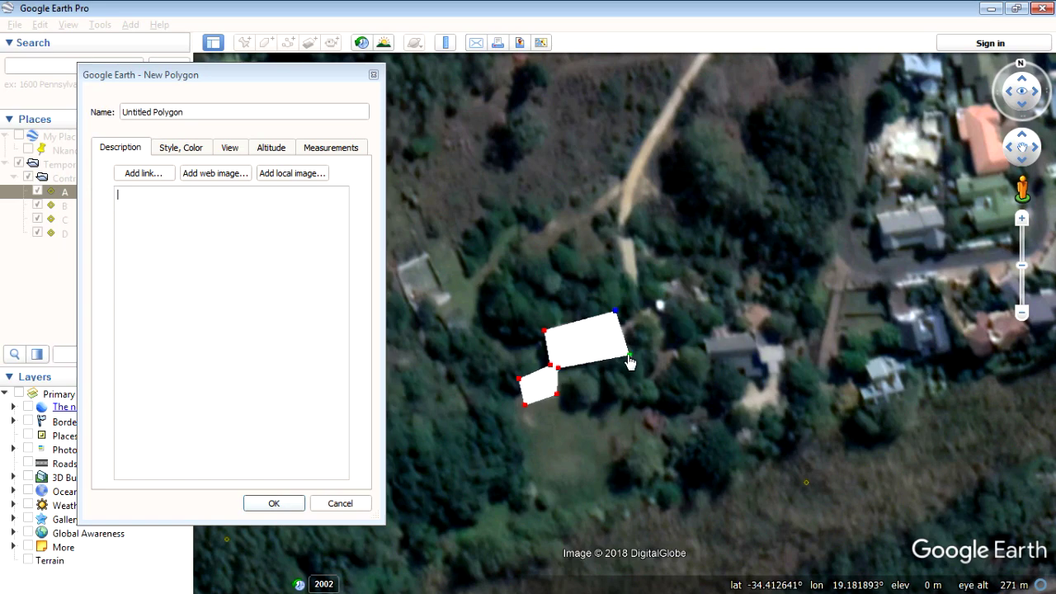
pyautogui.click(623, 355)
pyautogui.click(561, 393)
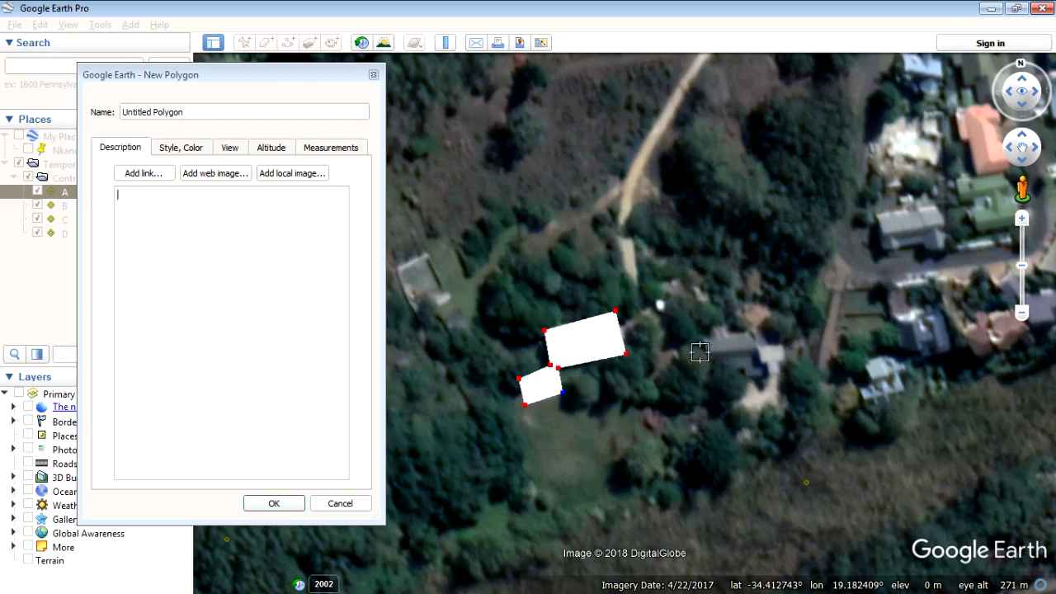
# Name the traced polygon BuildingA.
pyautogui.click(88, 122)
pyautogui.write('BuildingA')
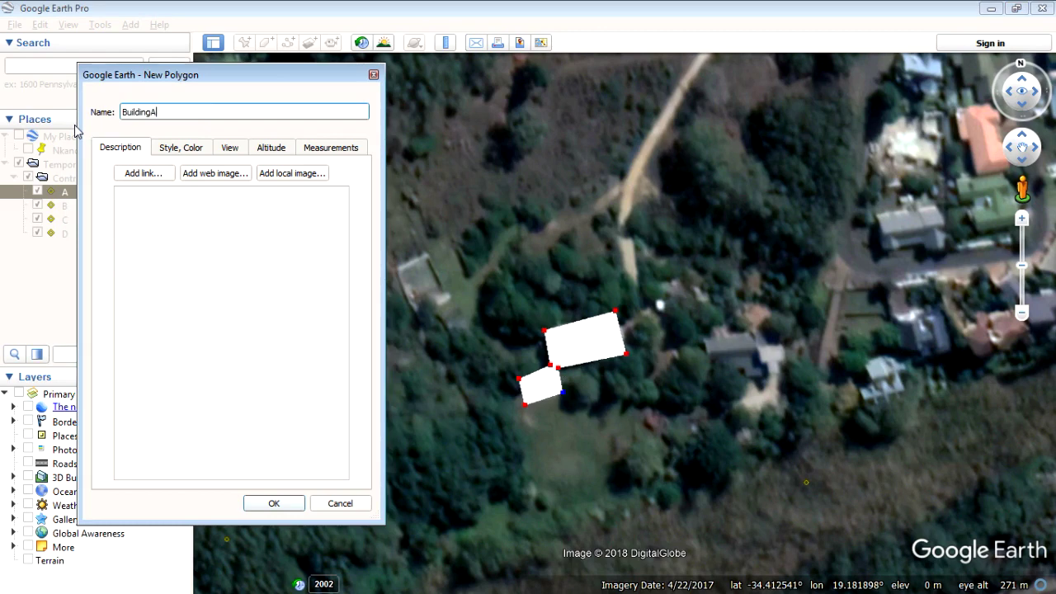
pyautogui.press('Tab')
# Save BuildingA and start a second polygon named BuildingB.
pyautogui.click(274, 503)
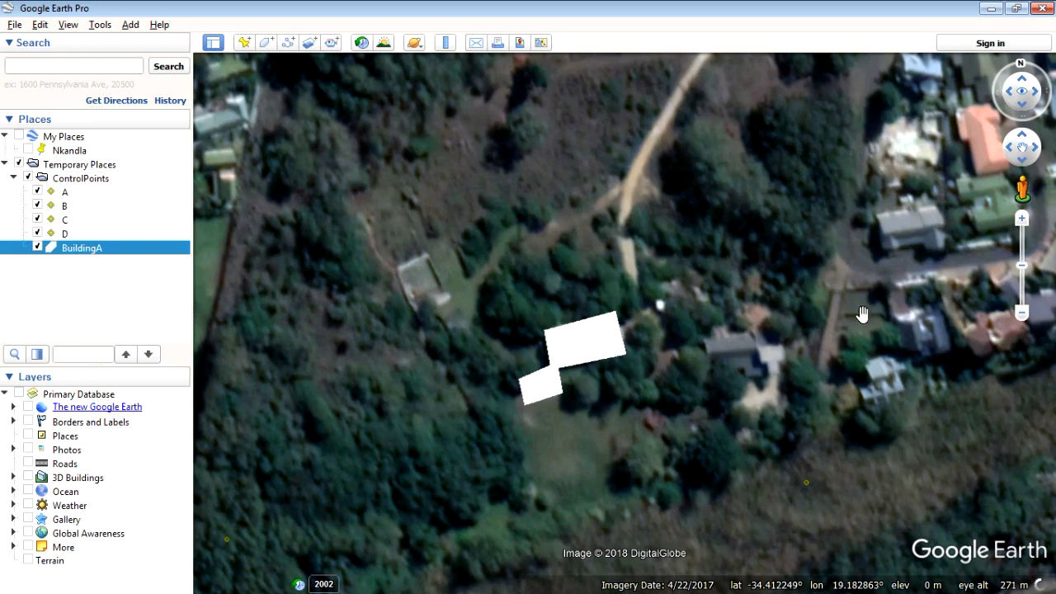
pyautogui.click(265, 42)
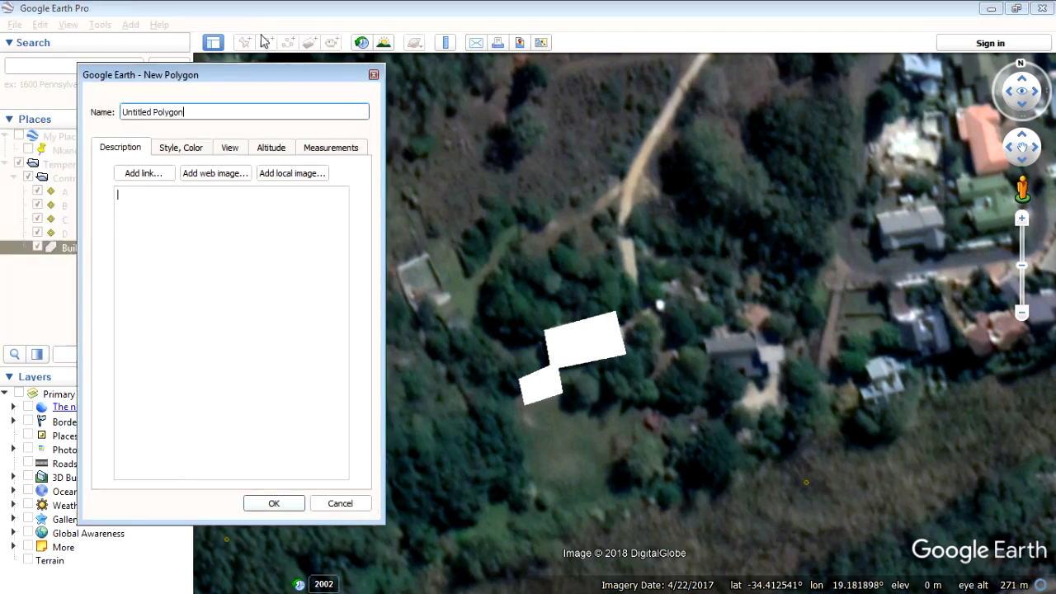
pyautogui.moveTo(288, 111); pyautogui.dragTo(118, 123)
pyautogui.write('BuildingB')
# Outline the eastern building's four corners and save BuildingB.
pyautogui.click(700, 342)
pyautogui.click(781, 329)
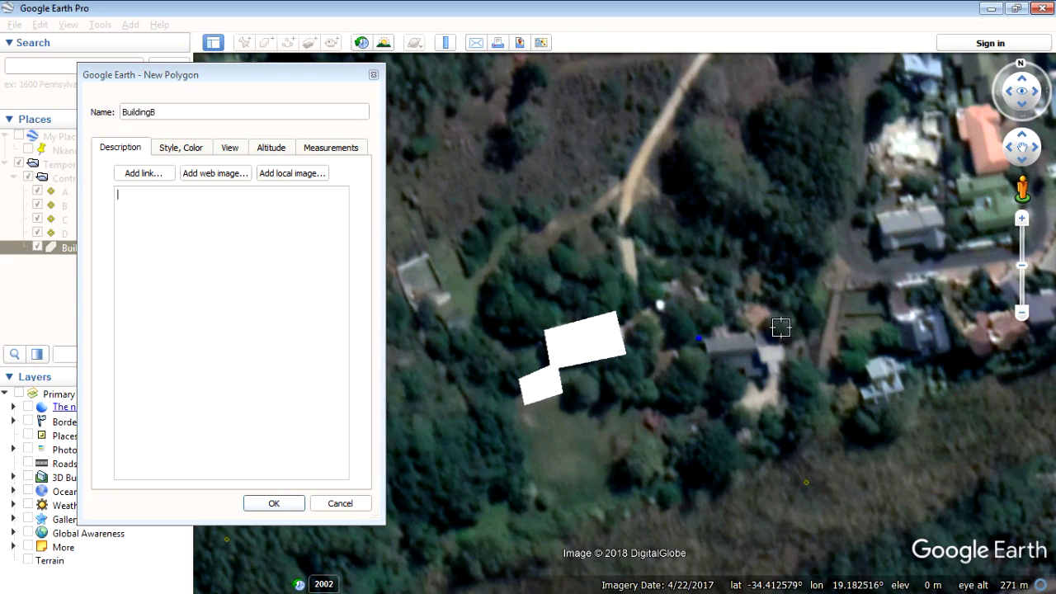
pyautogui.click(787, 372)
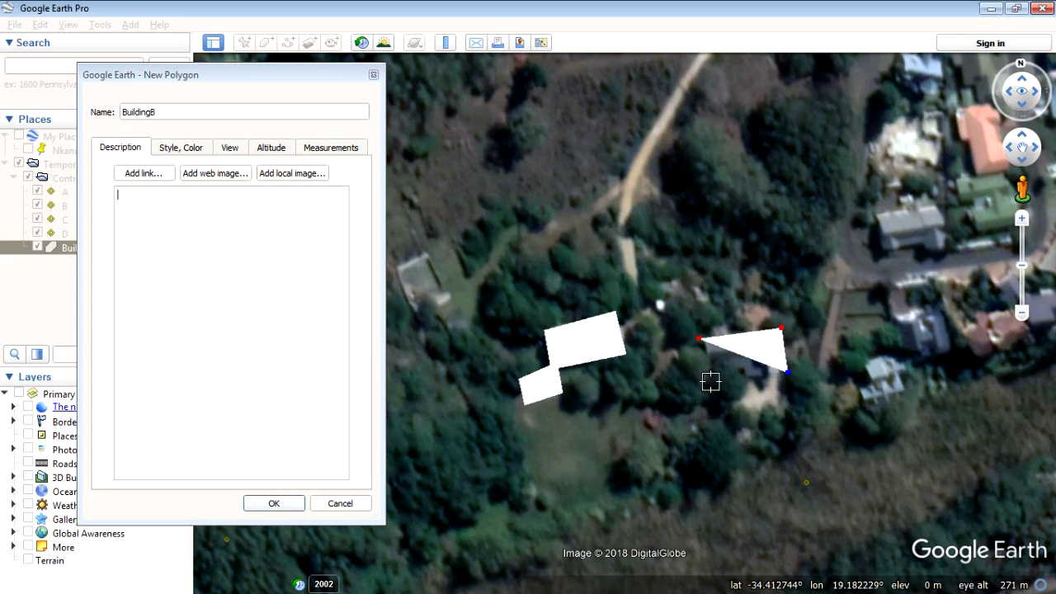
pyautogui.click(711, 382)
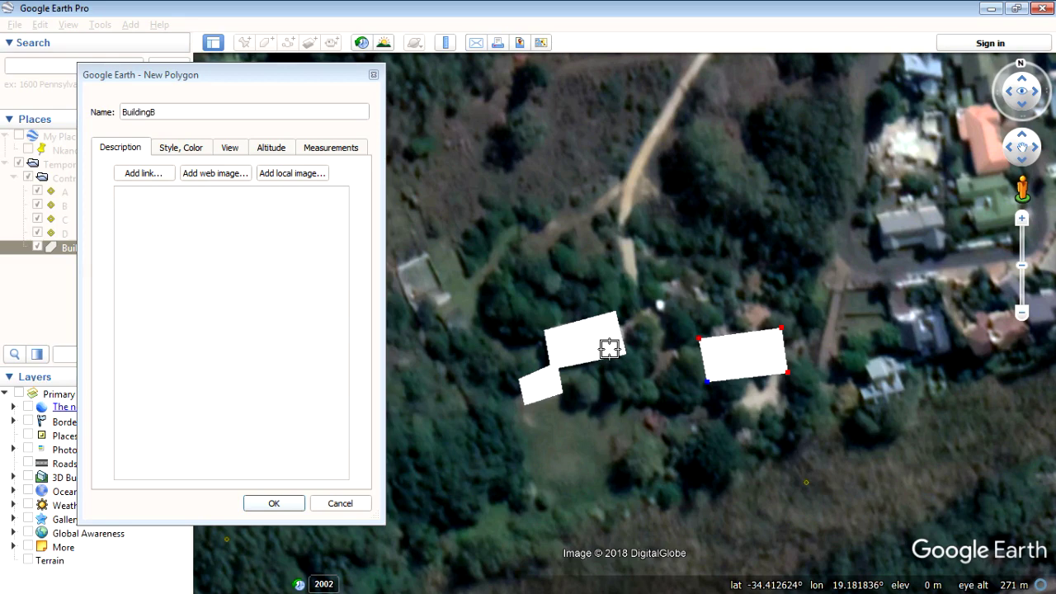
pyautogui.click(266, 503)
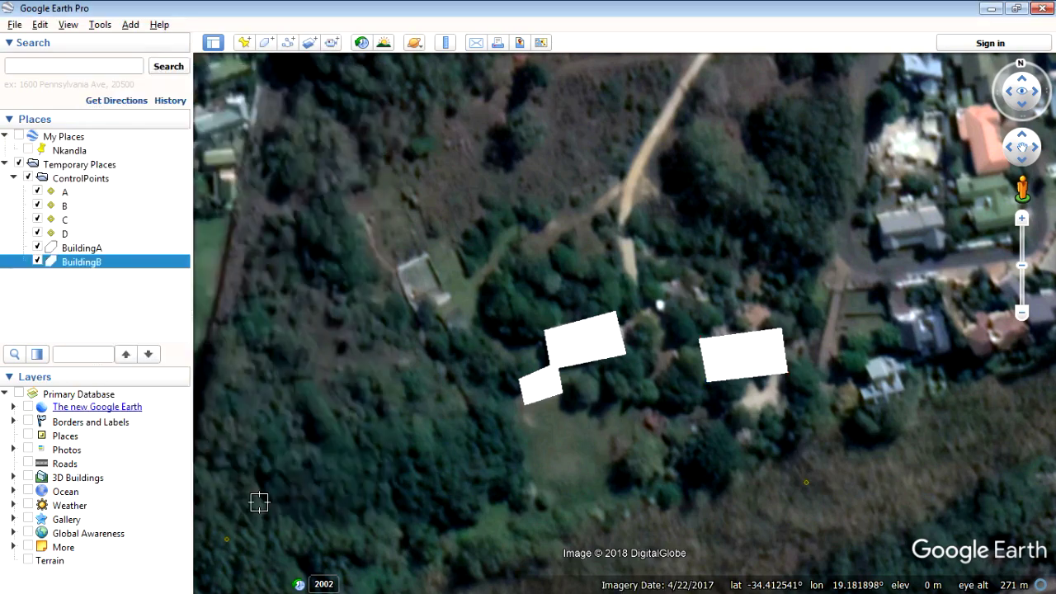
# Create a folder named Structures under Temporary Places.
pyautogui.click(74, 166)
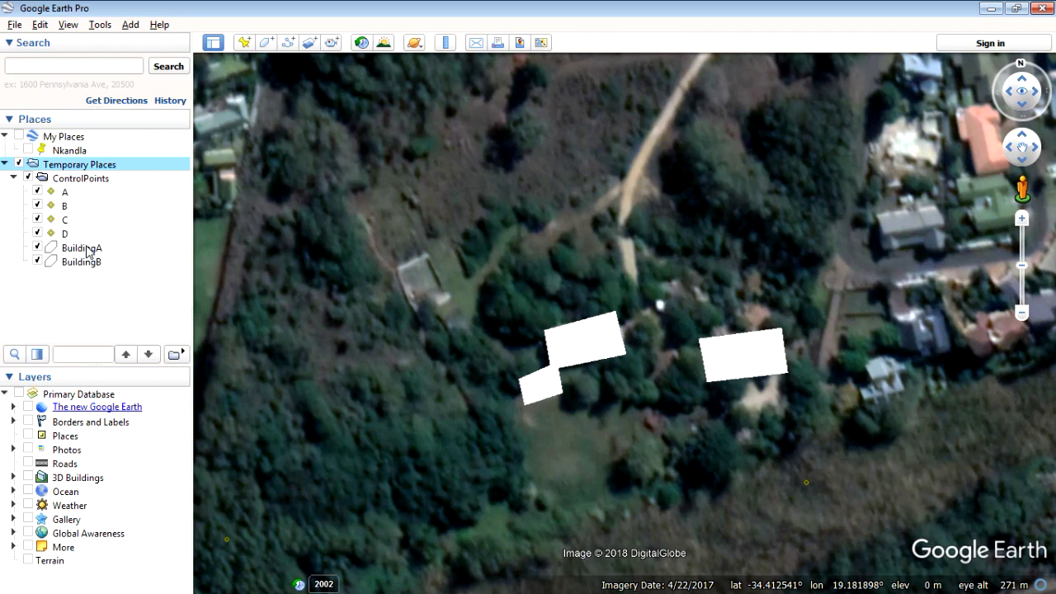
pyautogui.rightClick(80, 169)
pyautogui.moveTo(146, 179)
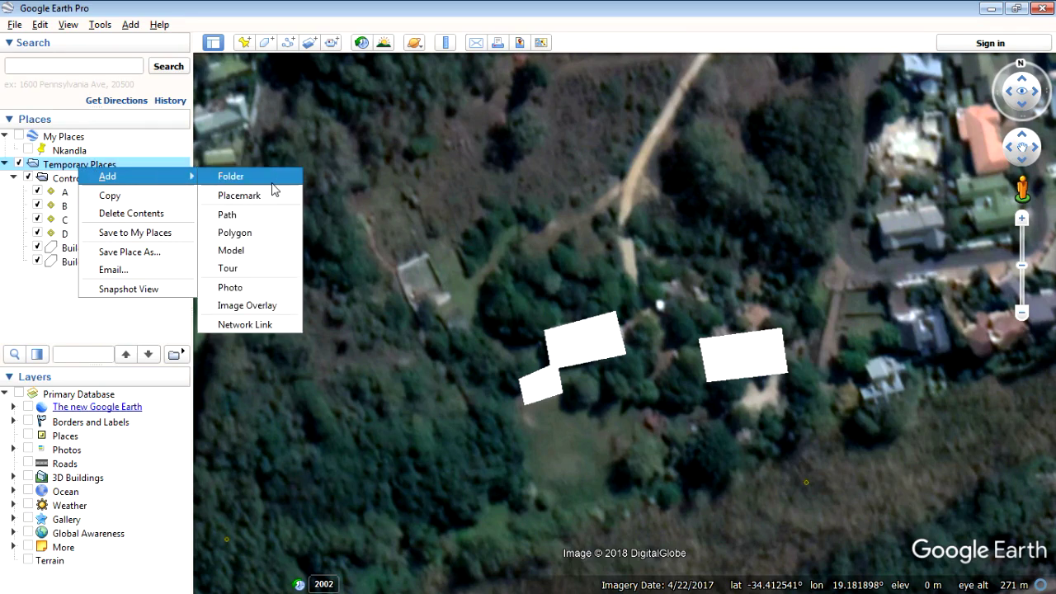
pyautogui.click(231, 174)
pyautogui.write('S')
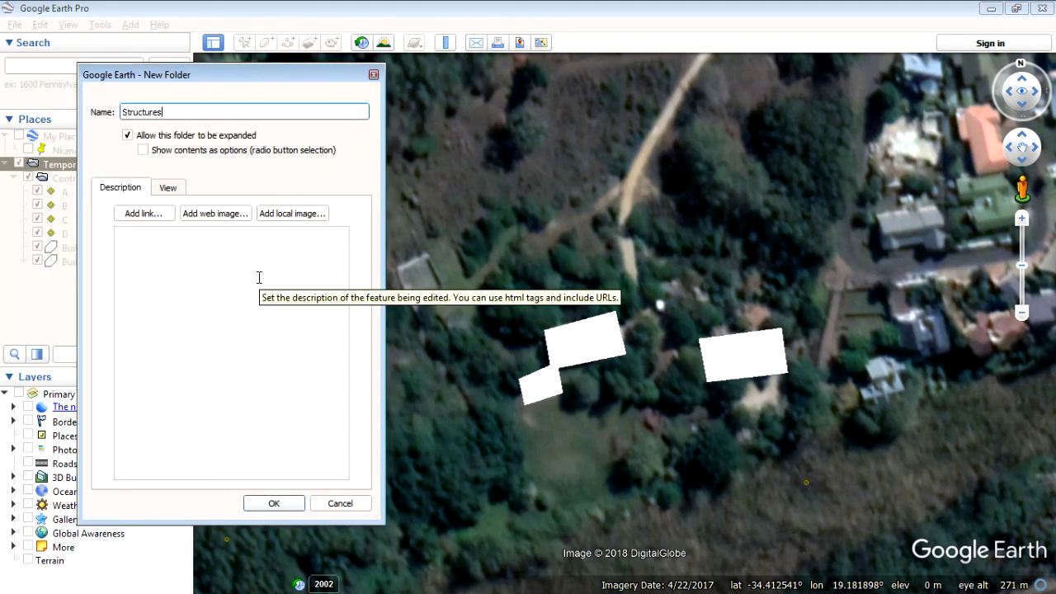
pyautogui.write('tructures')
pyautogui.click(274, 504)
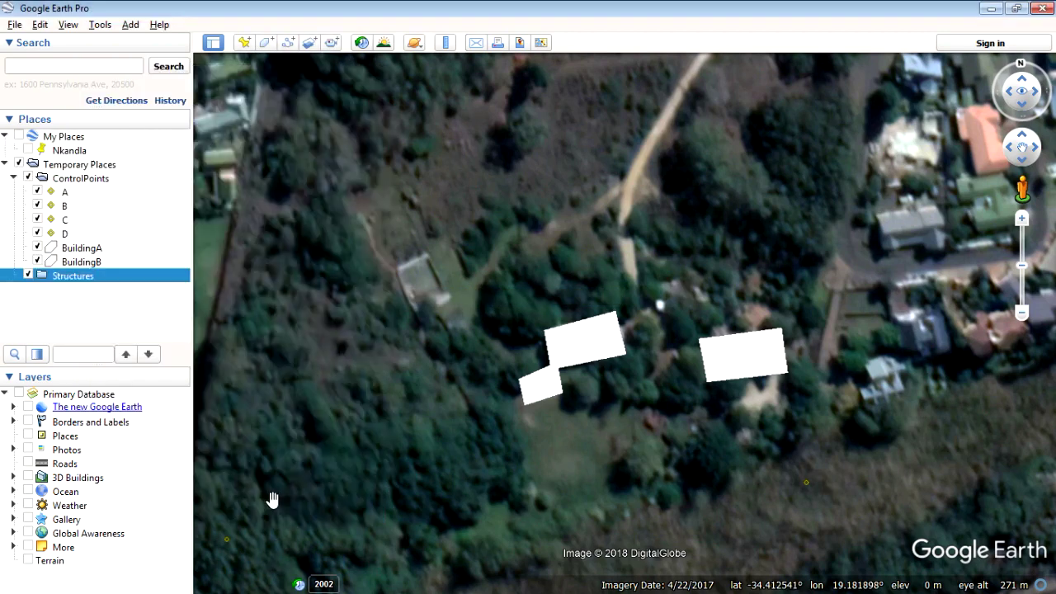
# Move BuildingB and BuildingA into the Structures folder.
pyautogui.click(106, 262)
pyautogui.moveTo(83, 263)
pyautogui.mouseDown()
pyautogui.moveTo(82, 275)
pyautogui.moveTo(74, 254)
pyautogui.mouseUp()
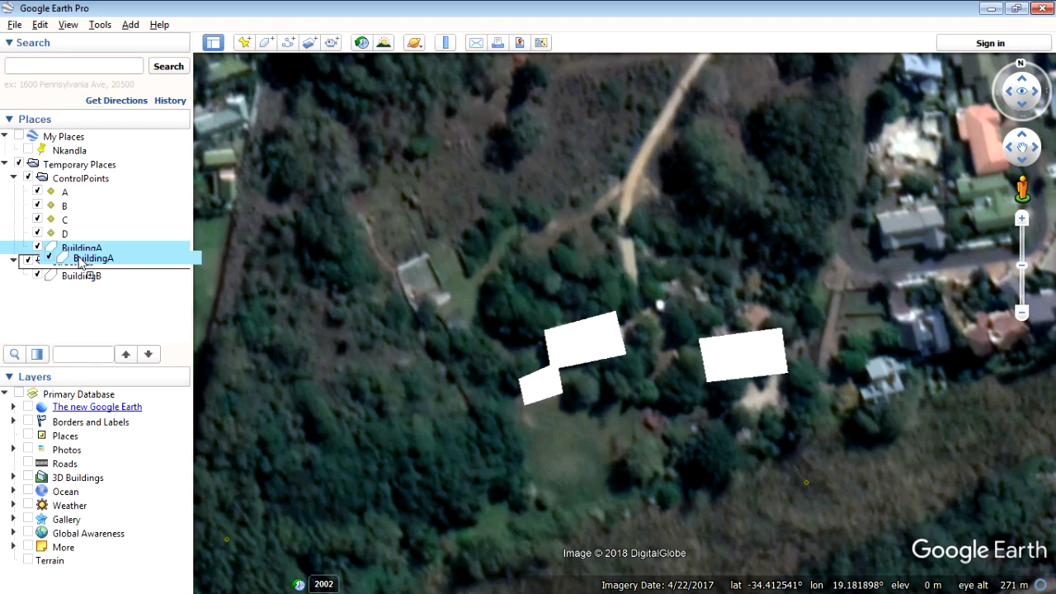
pyautogui.moveTo(81, 262); pyautogui.dragTo(82, 261)
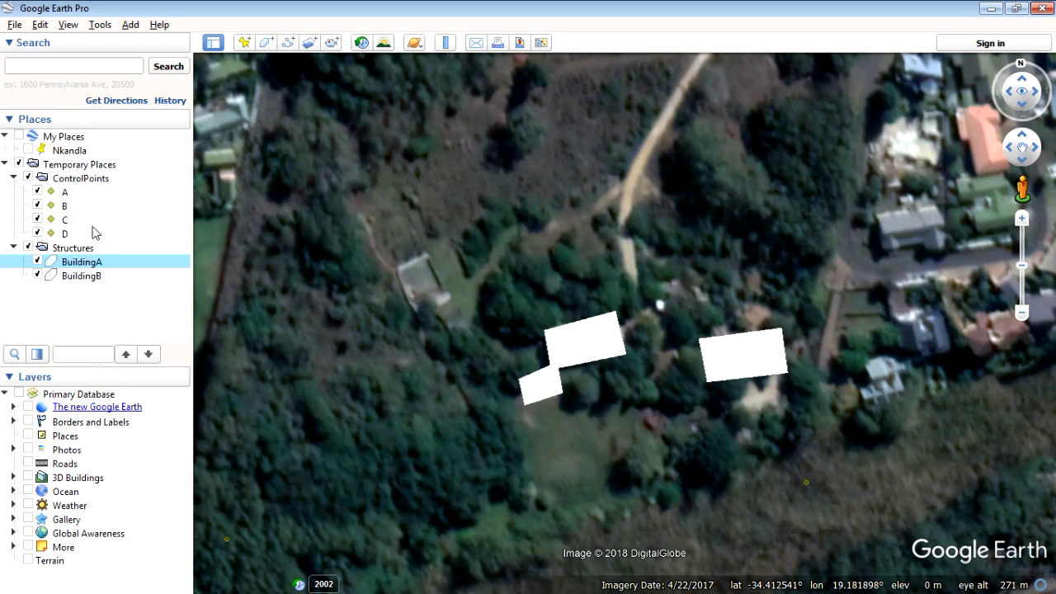
# Save the ControlPoints folder as a .kml file in the Vector\KML folder.
pyautogui.click(84, 181)
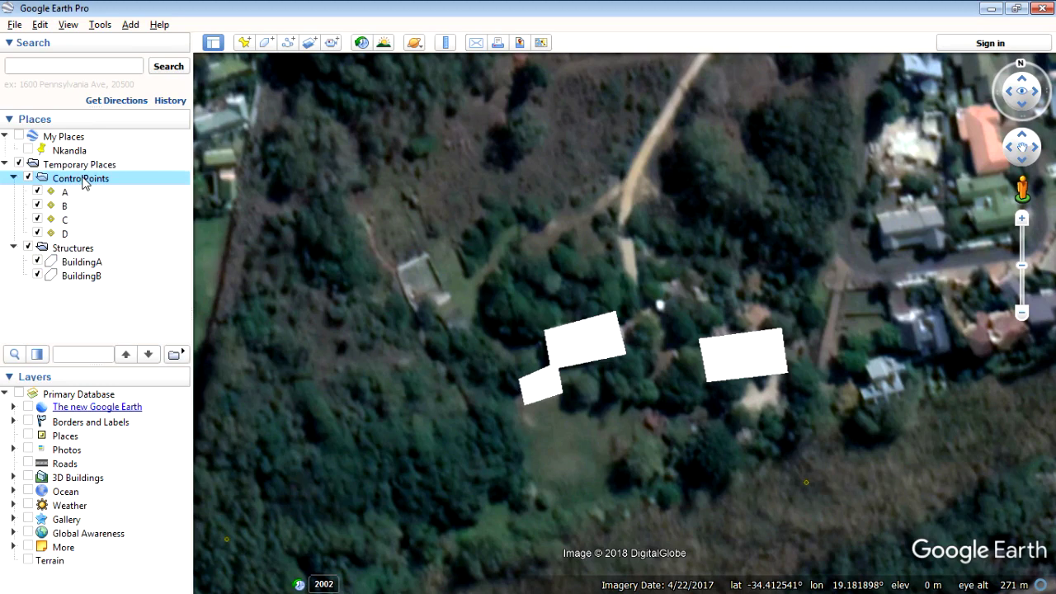
pyautogui.rightClick(83, 180)
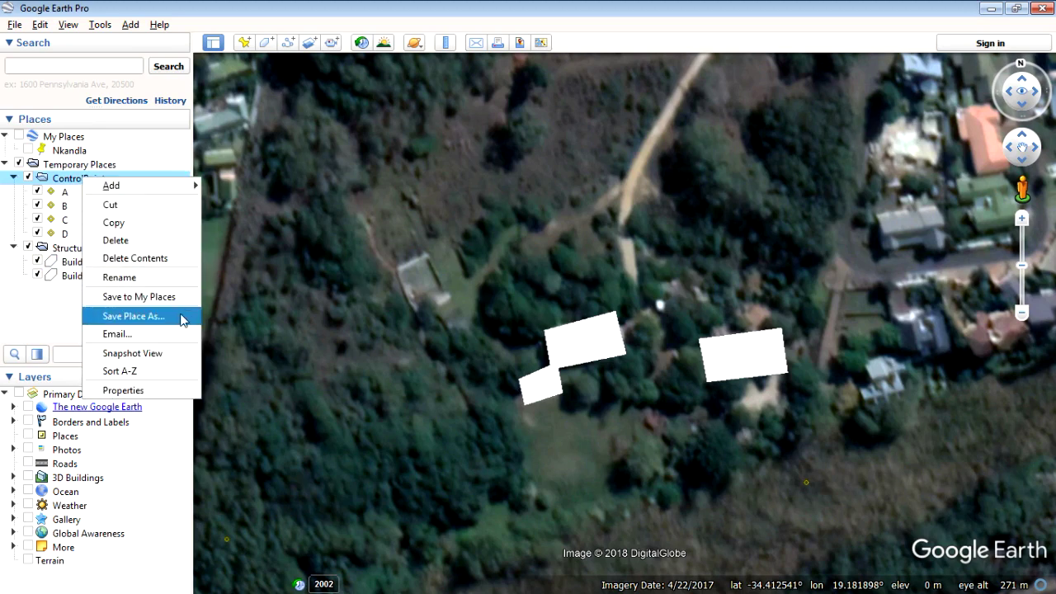
pyautogui.click(132, 316)
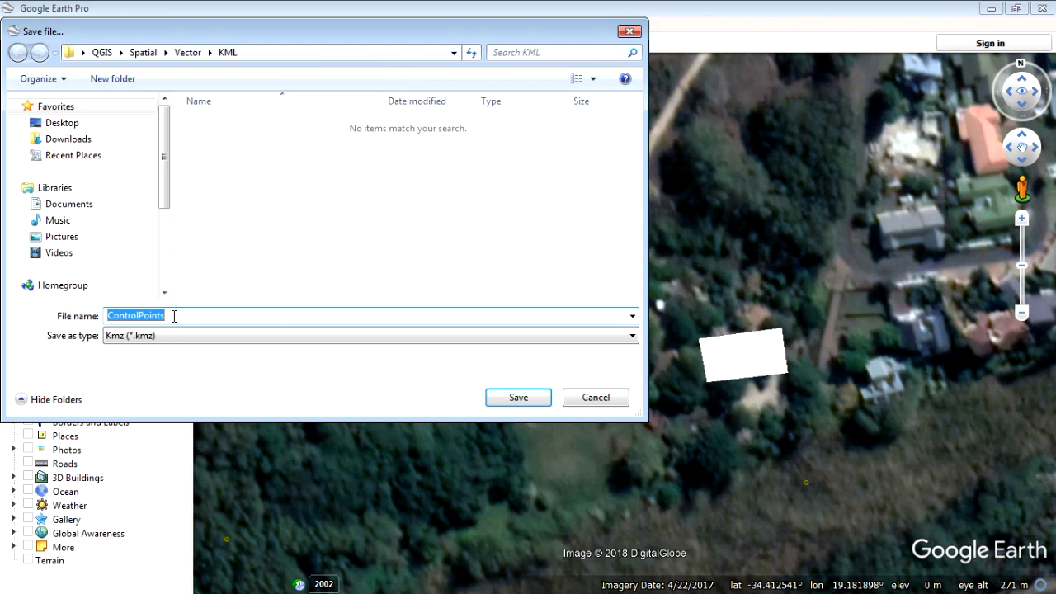
pyautogui.click(188, 52)
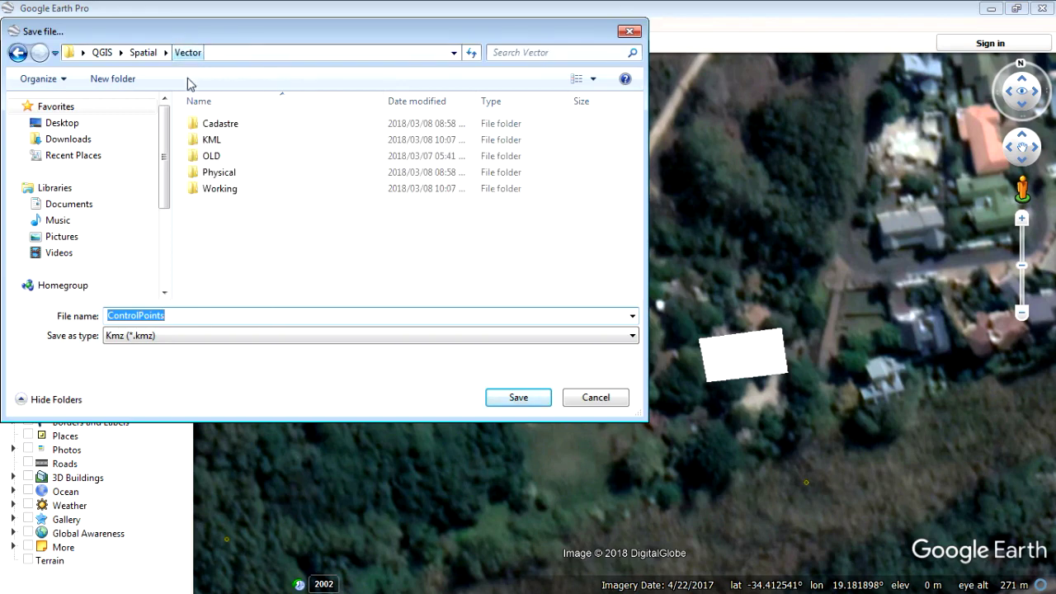
pyautogui.doubleClick(211, 141)
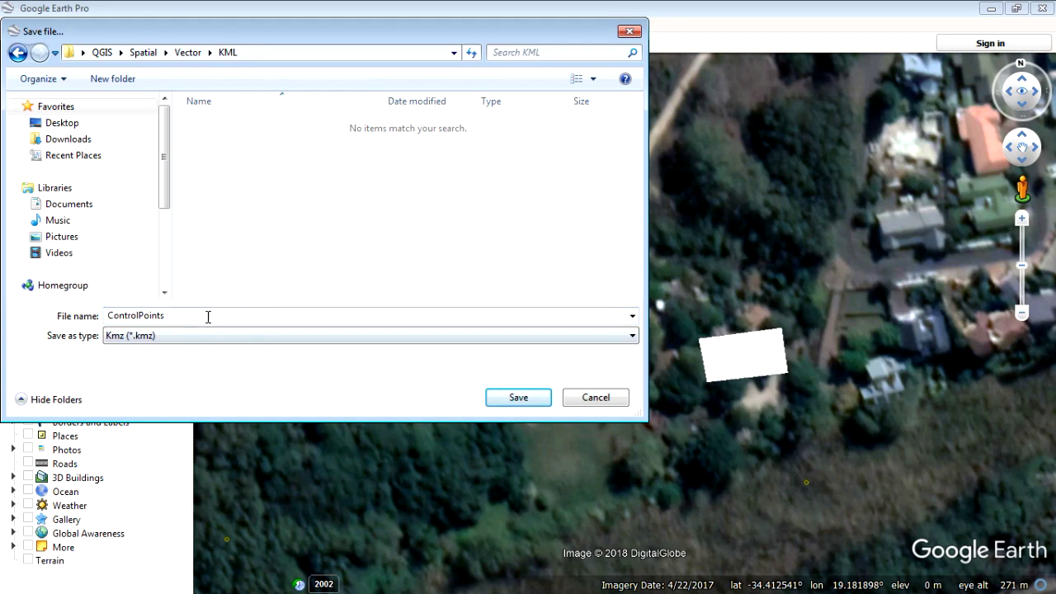
pyautogui.click(187, 335)
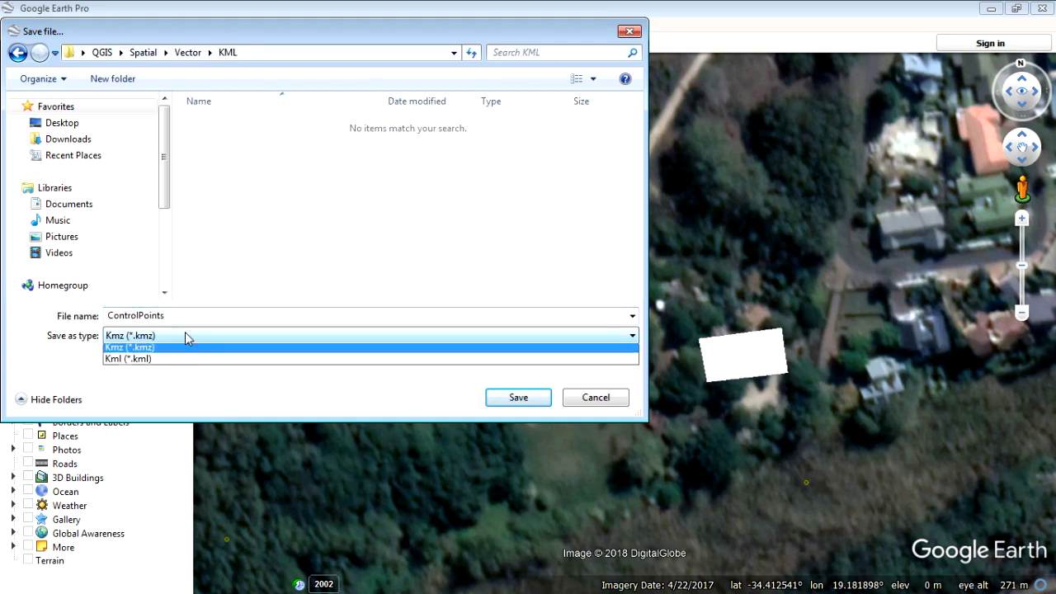
pyautogui.click(157, 364)
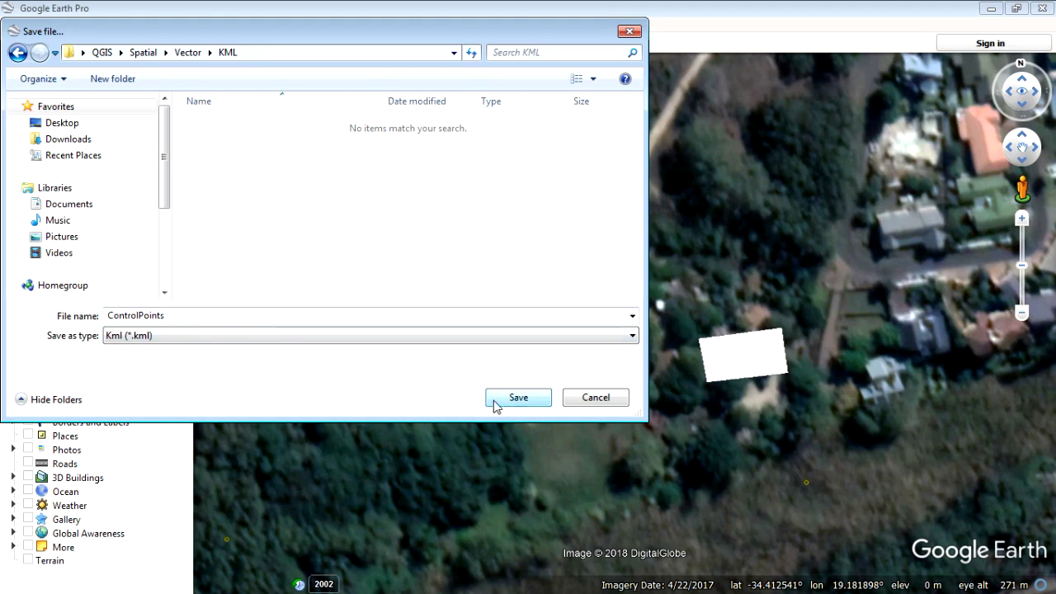
pyautogui.click(519, 399)
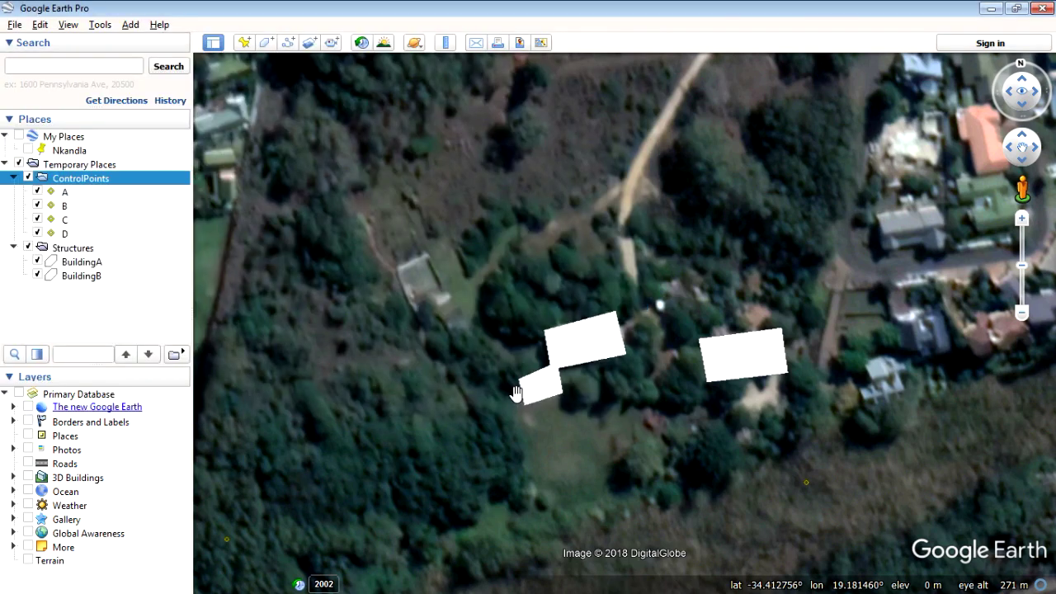
# Save the Structures folder as a .kml file in the same location.
pyautogui.click(74, 252)
pyautogui.rightClick(74, 256)
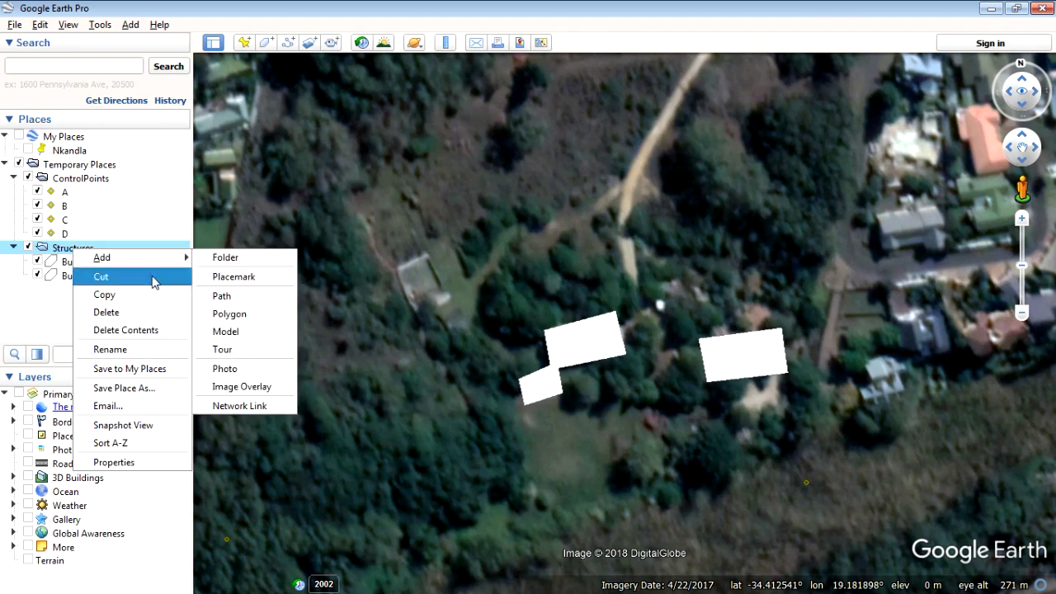
pyautogui.click(161, 387)
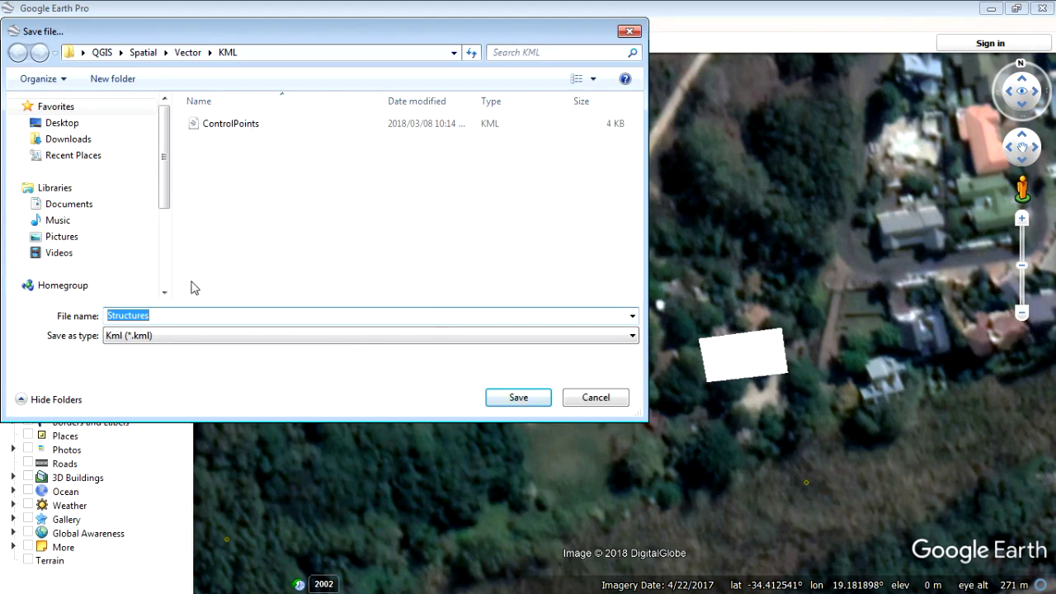
pyautogui.click(532, 399)
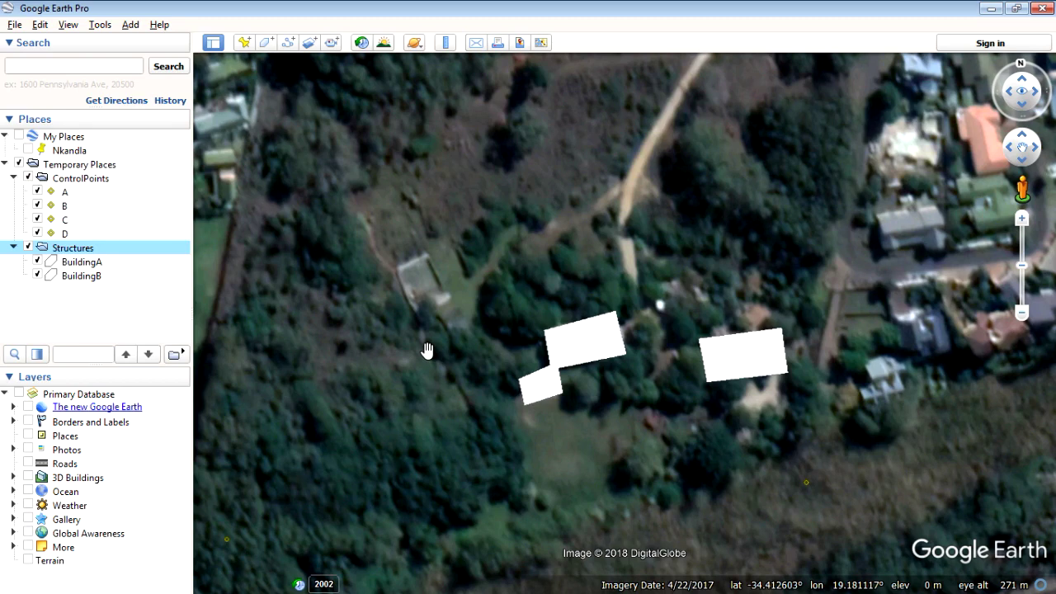
# Close Google Earth Pro, saving temporary places to My Places, and select the QGIS 2.18.14 icon.
pyautogui.click(1043, 9)
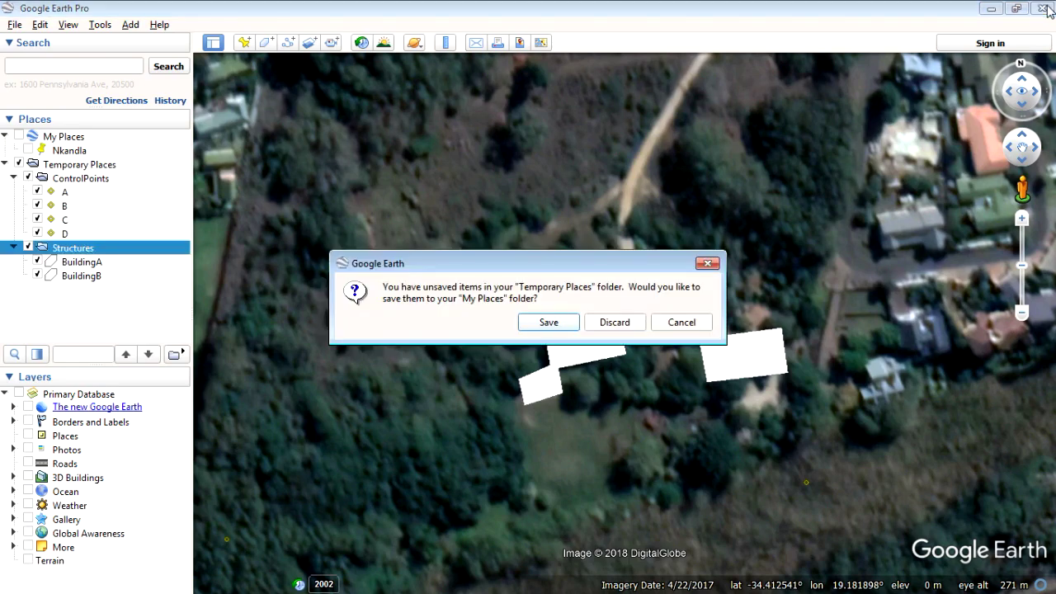
pyautogui.click(548, 322)
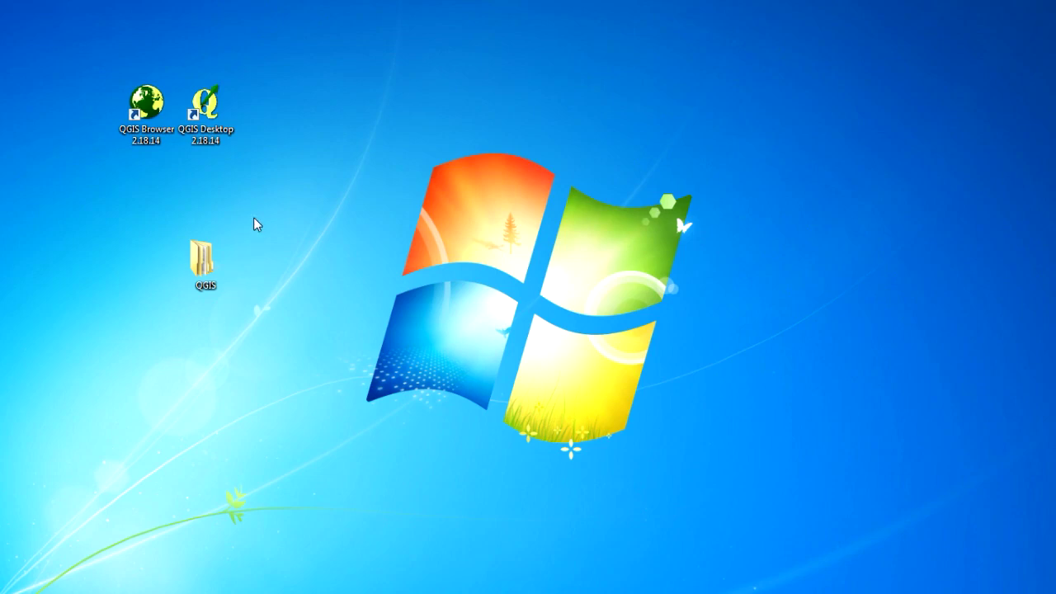
pyautogui.click(191, 112)
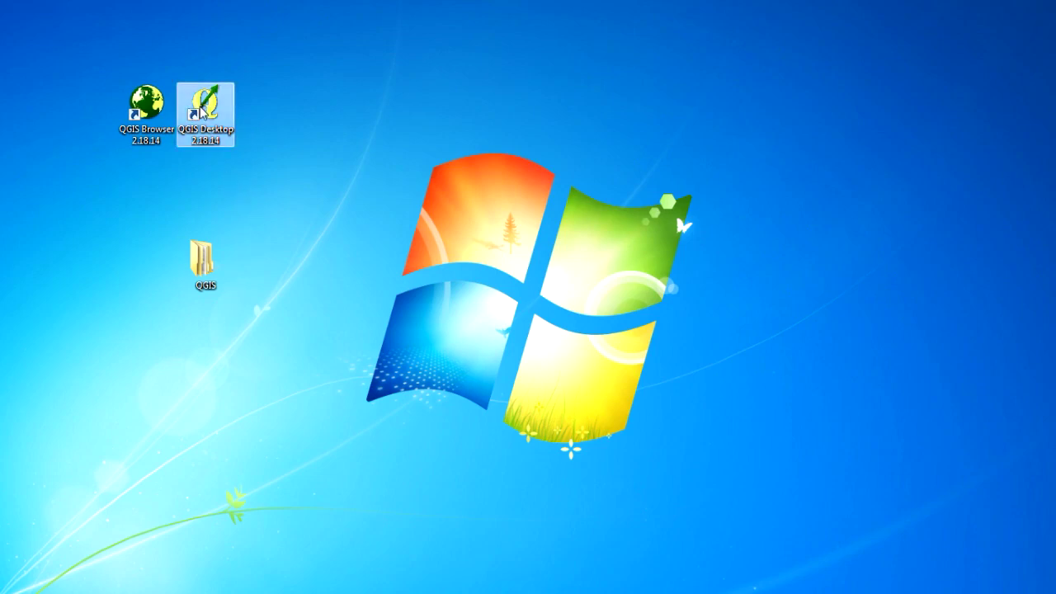
# Launch QGIS Desktop 2.18.14 and maximise its window.
pyautogui.click(97, 174)
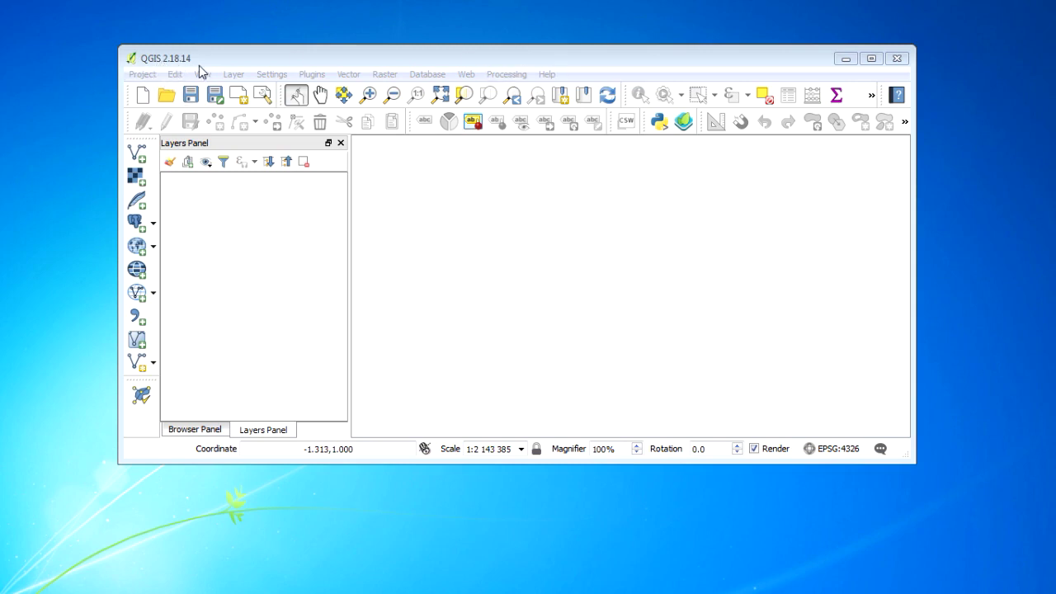
pyautogui.click(872, 59)
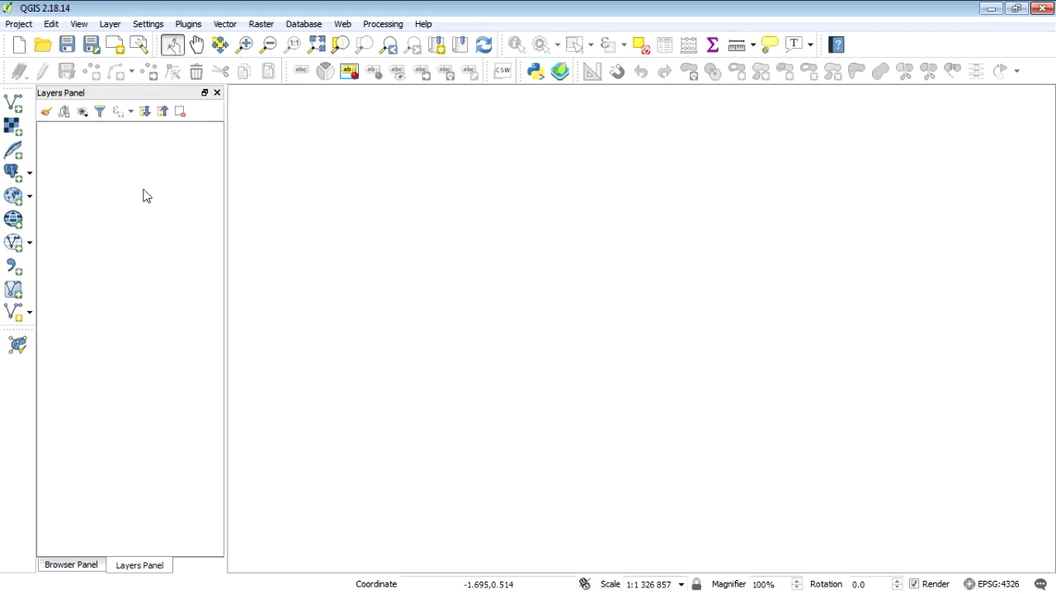
# Load the ControlPoints and Structures KML files from the Vector\KML folder as layers.
pyautogui.click(15, 104)
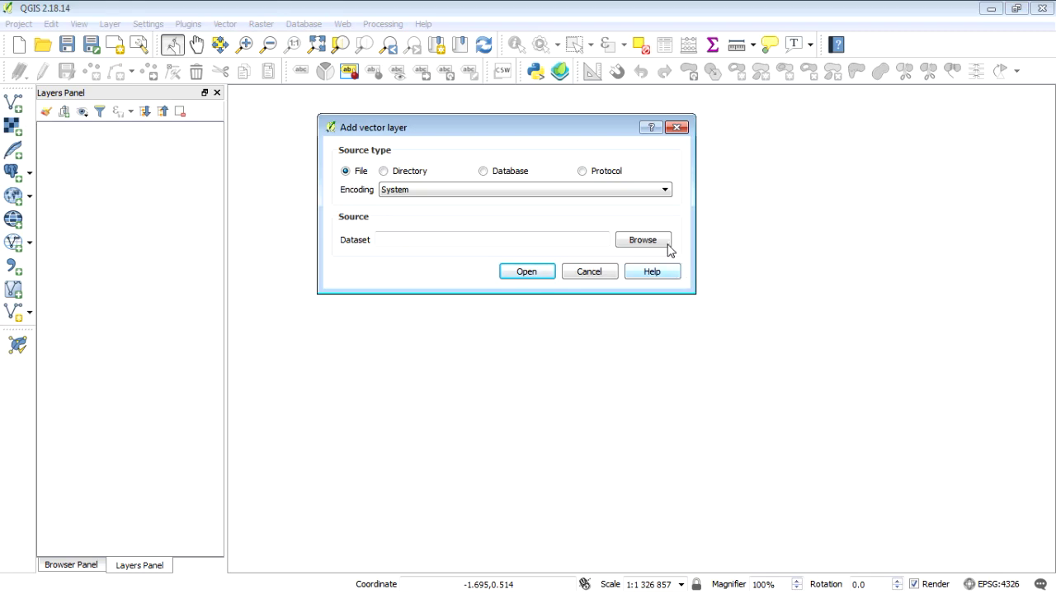
pyautogui.click(653, 243)
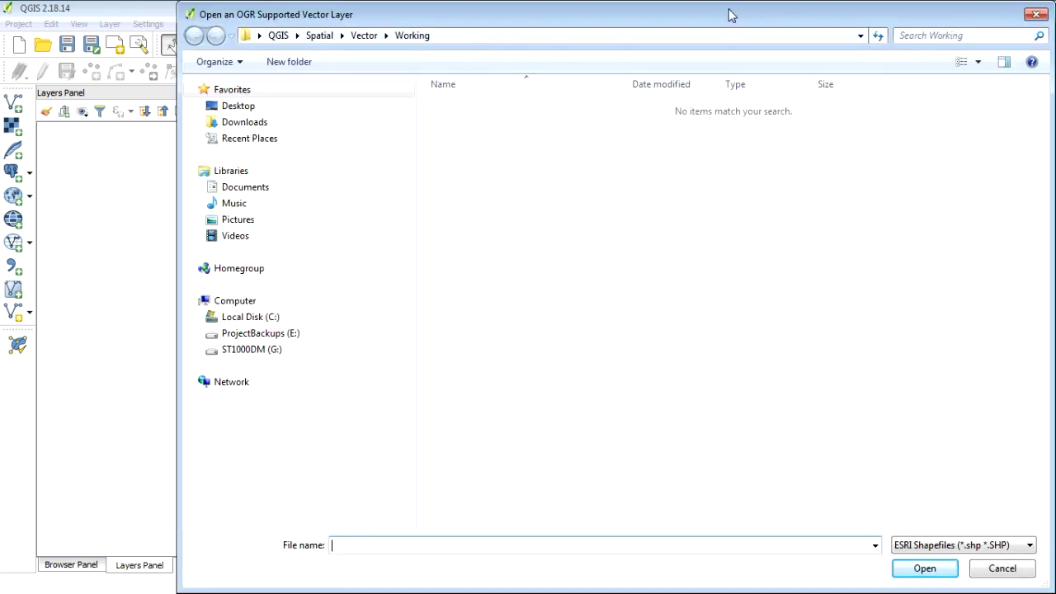
pyautogui.moveTo(725, 5); pyautogui.dragTo(632, 24)
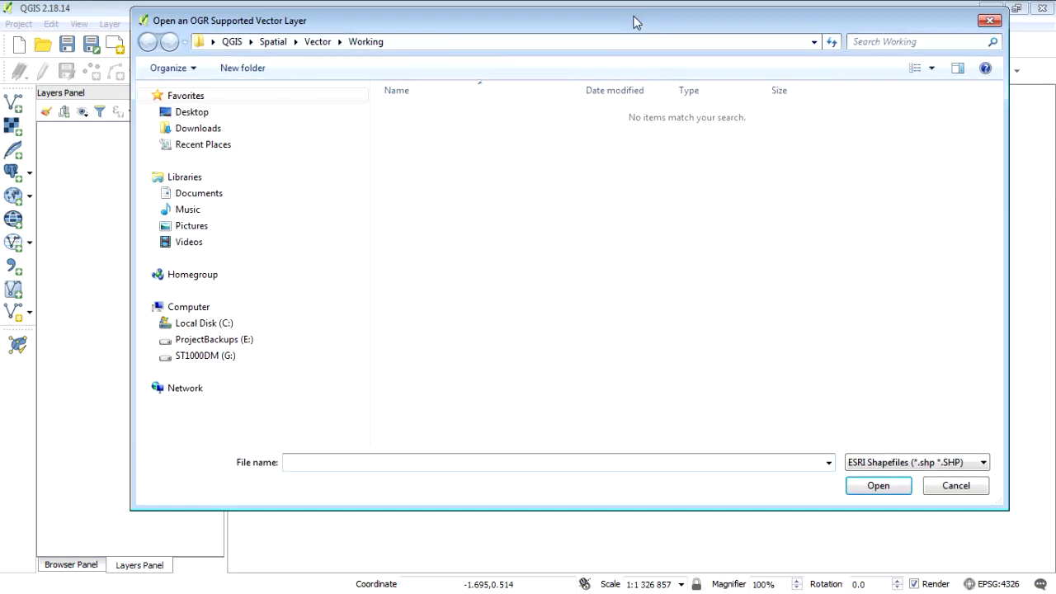
pyautogui.click(324, 41)
pyautogui.doubleClick(429, 130)
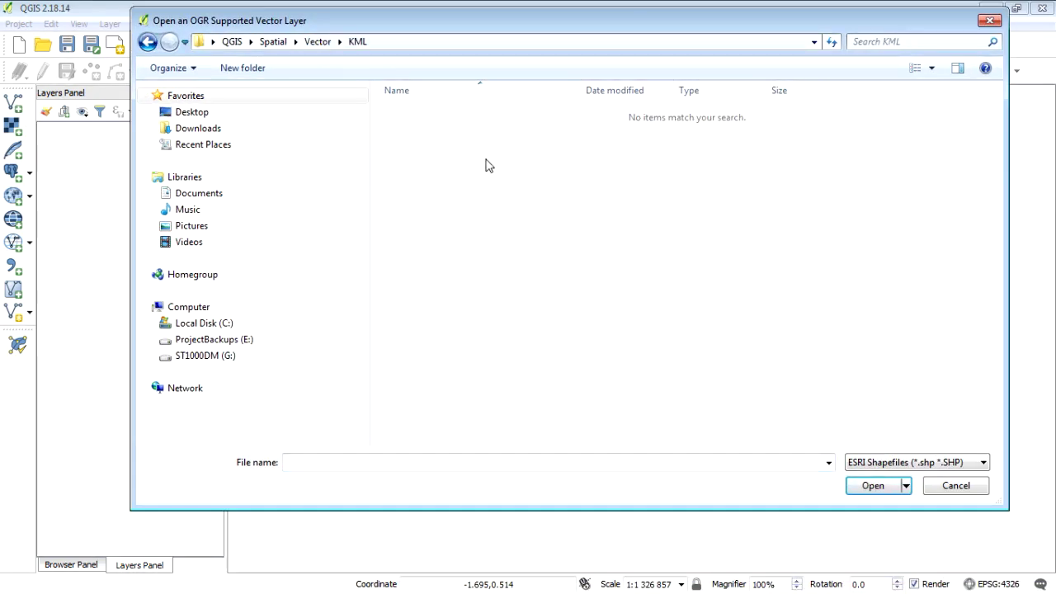
pyautogui.click(956, 468)
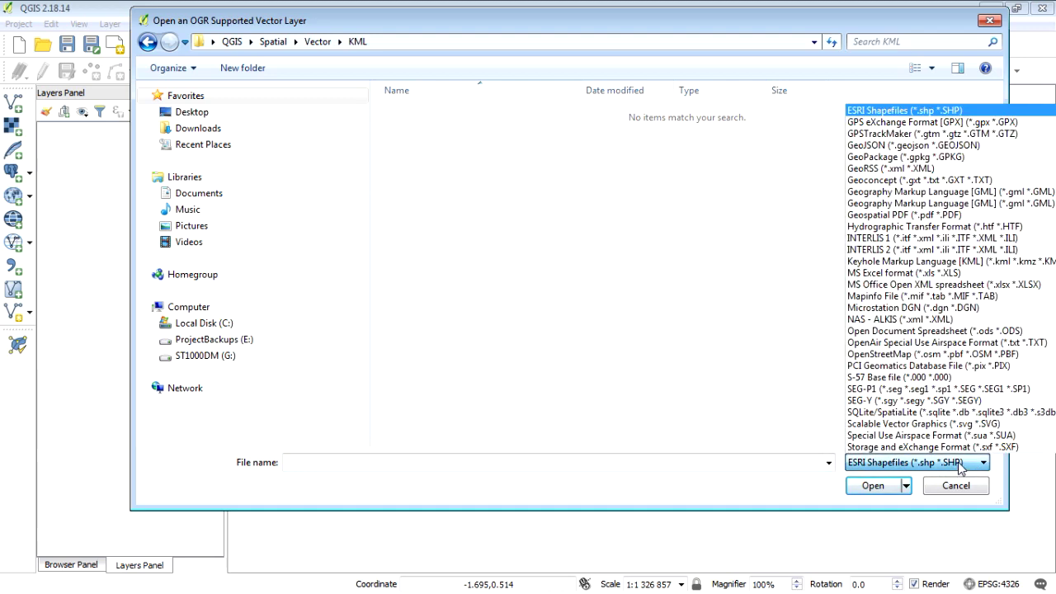
pyautogui.click(896, 263)
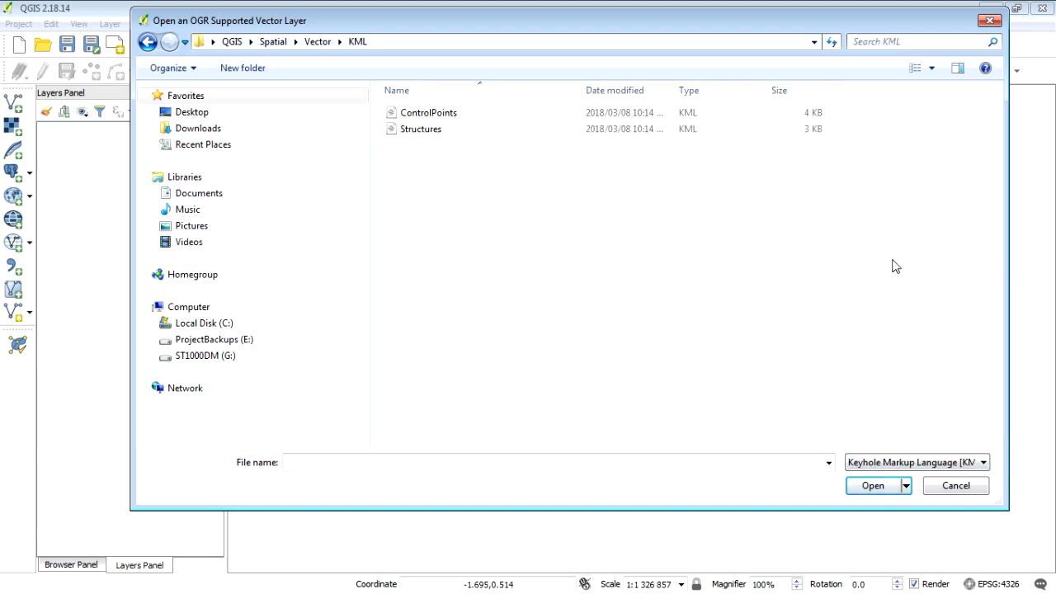
pyautogui.click(425, 112)
pyautogui.keyDown('ctrl'); pyautogui.click(421, 129); pyautogui.keyUp('ctrl')
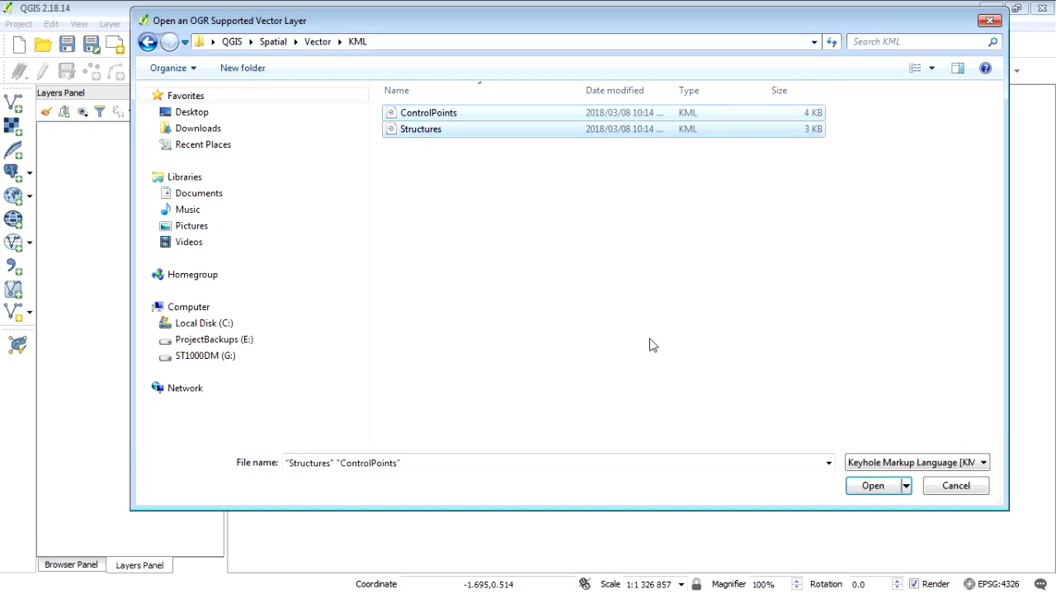
pyautogui.click(874, 486)
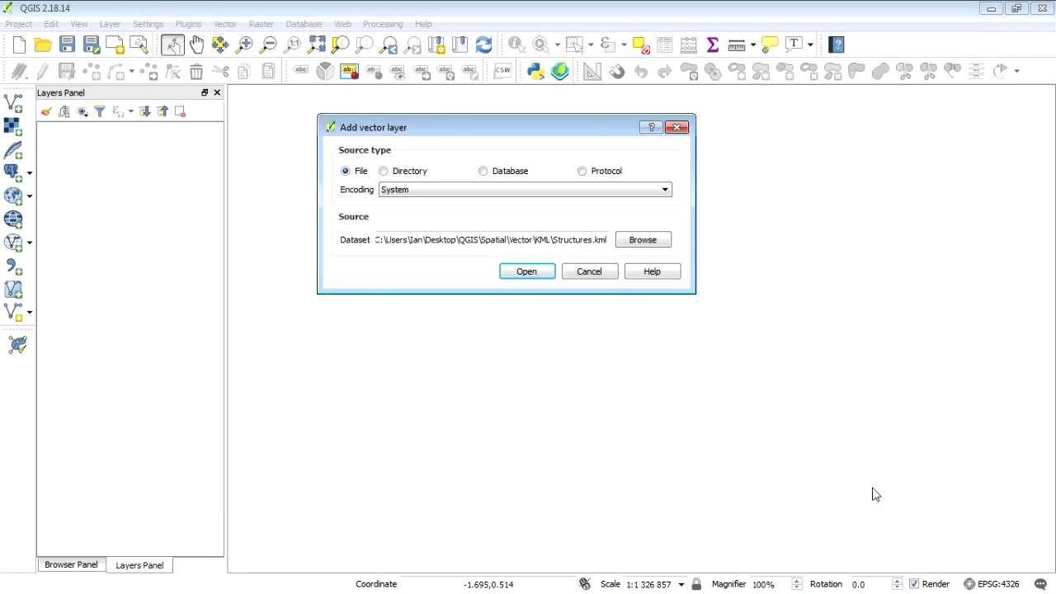
pyautogui.click(545, 272)
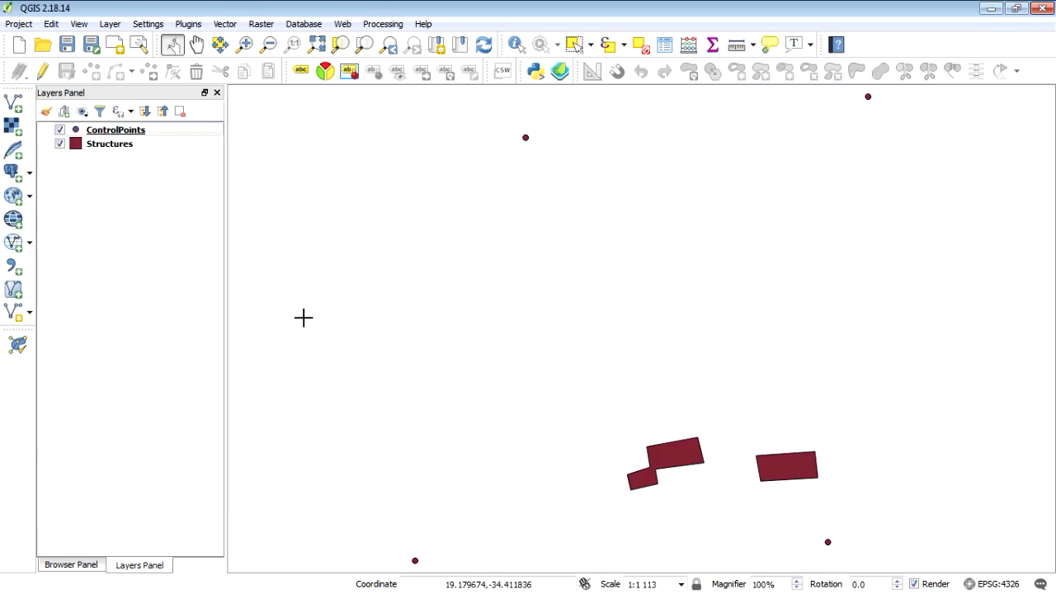
# Add CADS.shp from the Vector\Cadastre folder as a layer, filtering for ESRI shapefiles.
pyautogui.click(15, 105)
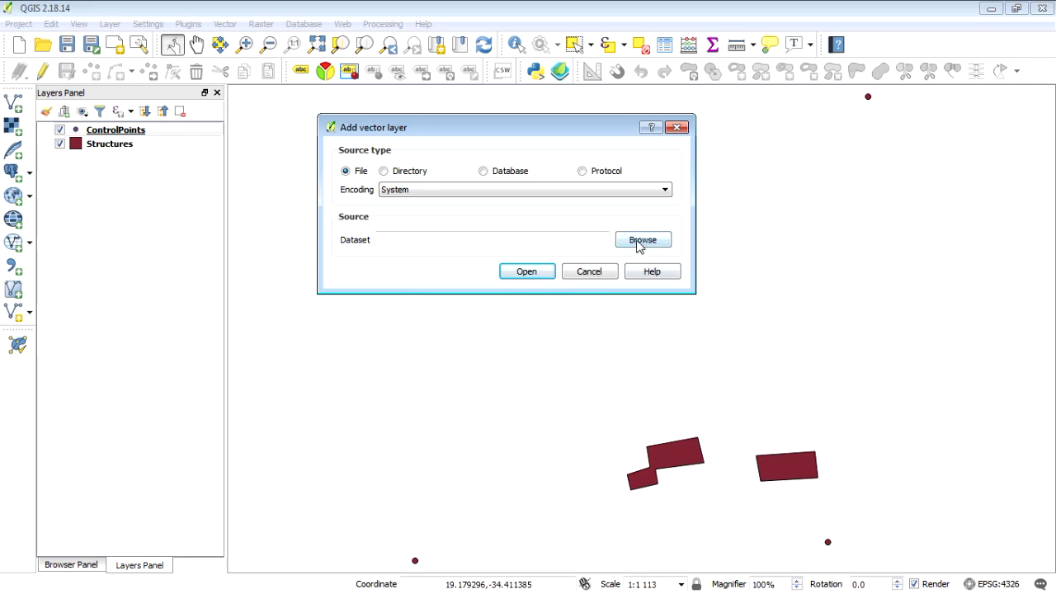
pyautogui.click(643, 237)
pyautogui.click(317, 42)
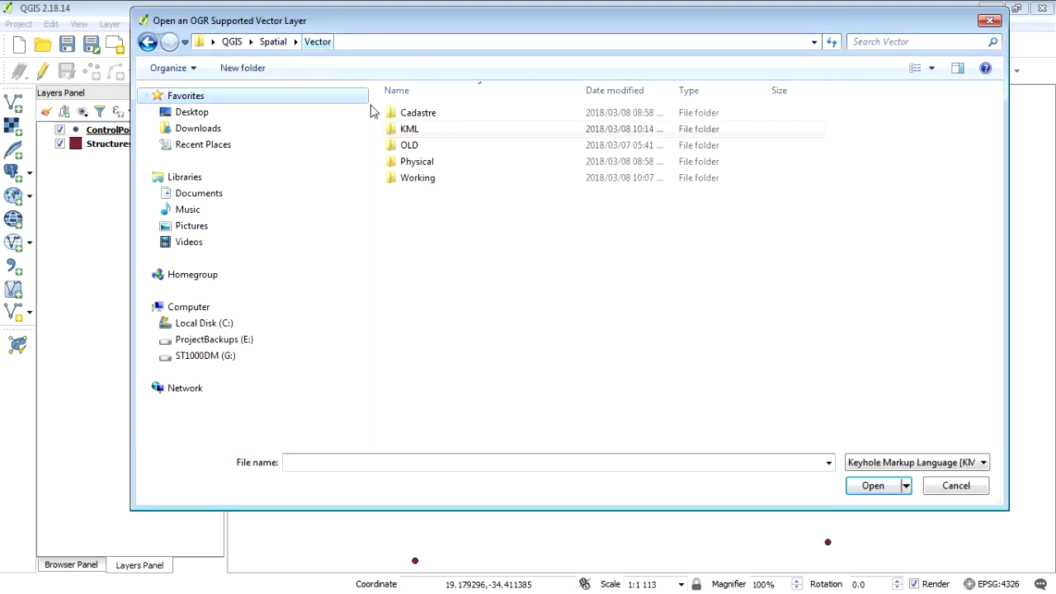
pyautogui.doubleClick(429, 115)
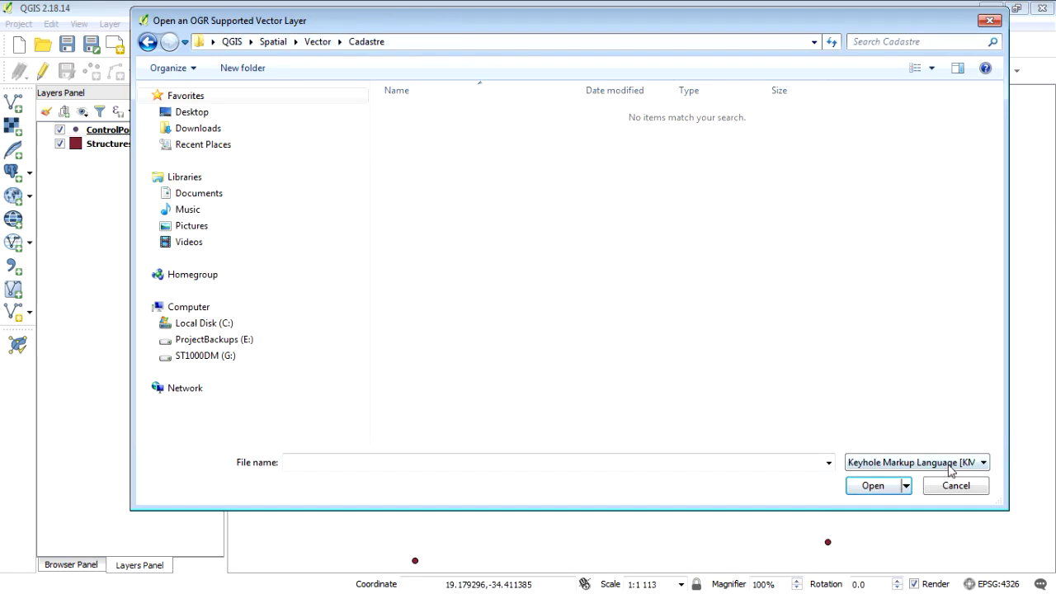
pyautogui.click(883, 463)
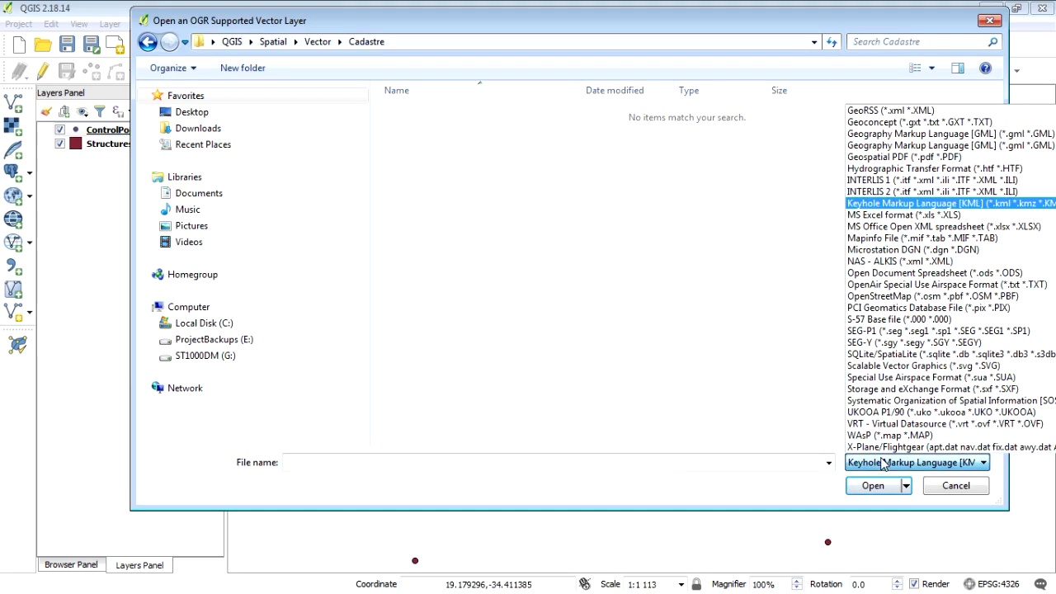
pyautogui.scroll(5, 912, 184)
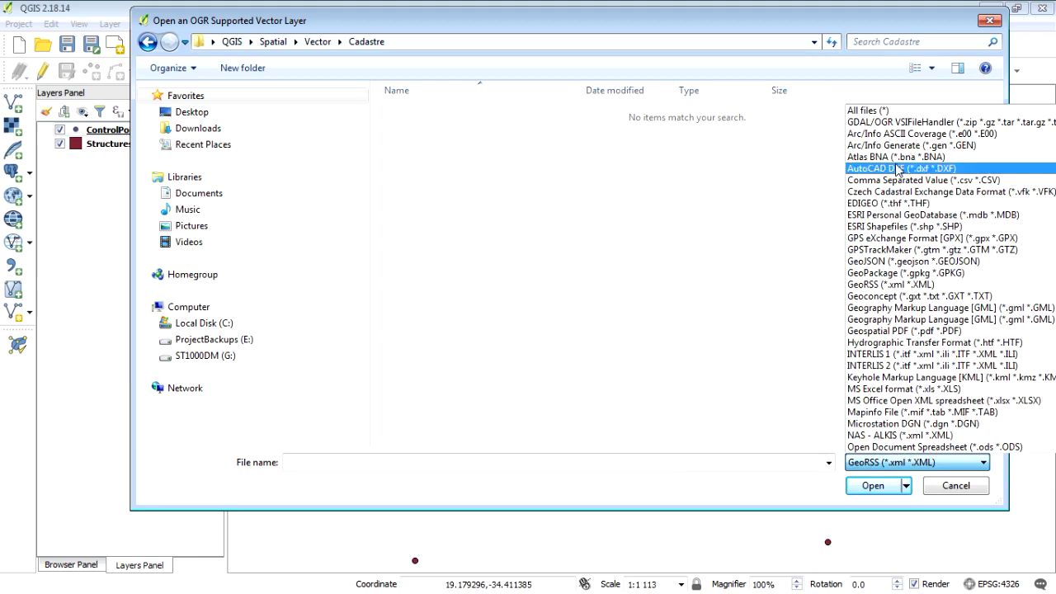
pyautogui.click(895, 226)
pyautogui.click(435, 116)
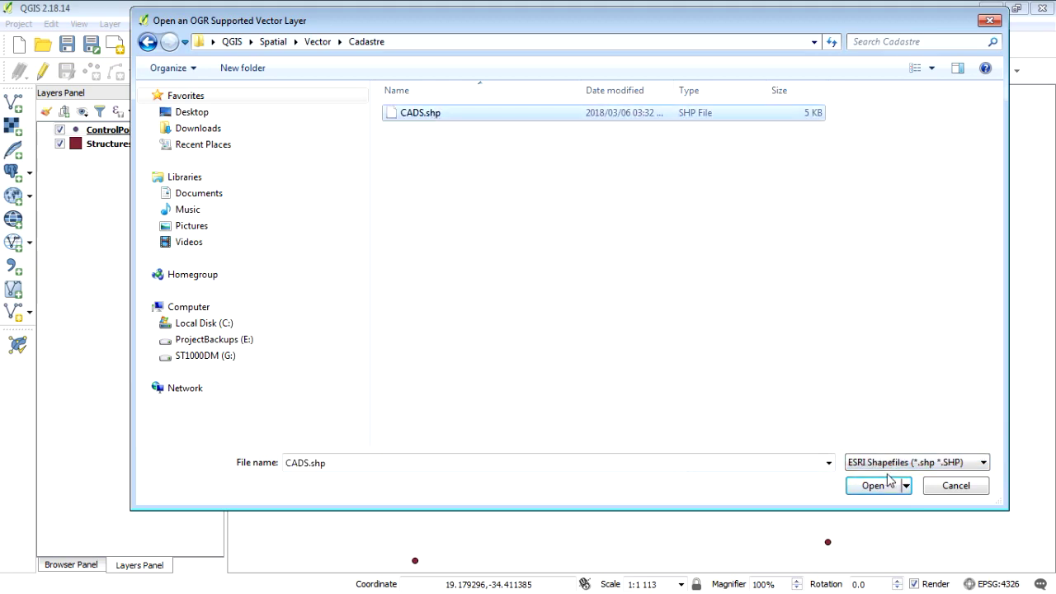
pyautogui.click(876, 486)
pyautogui.click(514, 274)
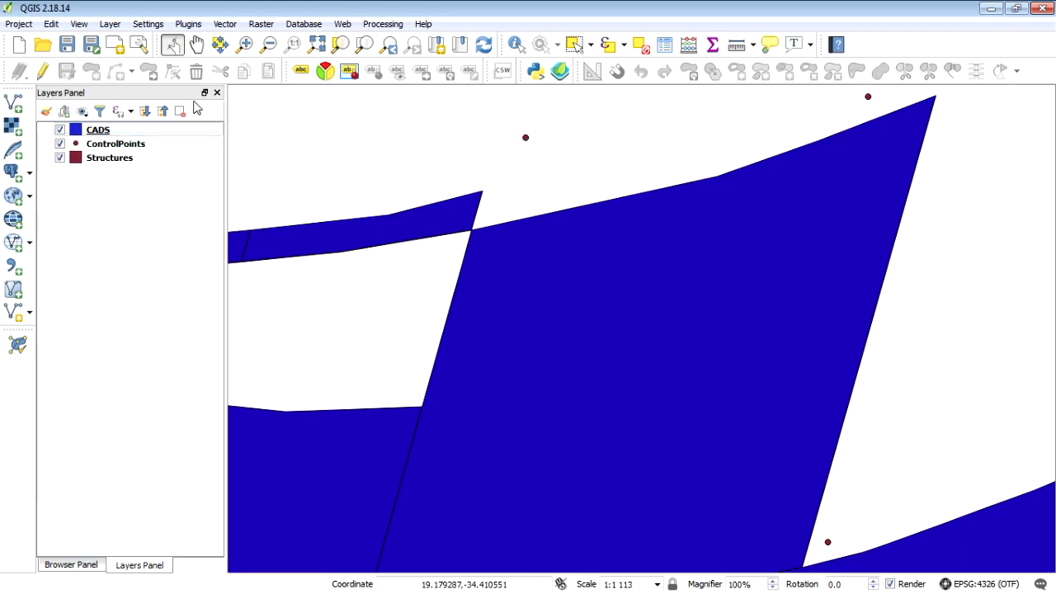
# Select the large cadastre parcel, zoom to it, and move ControlPoints above CADS in the layer list.
pyautogui.click(573, 45)
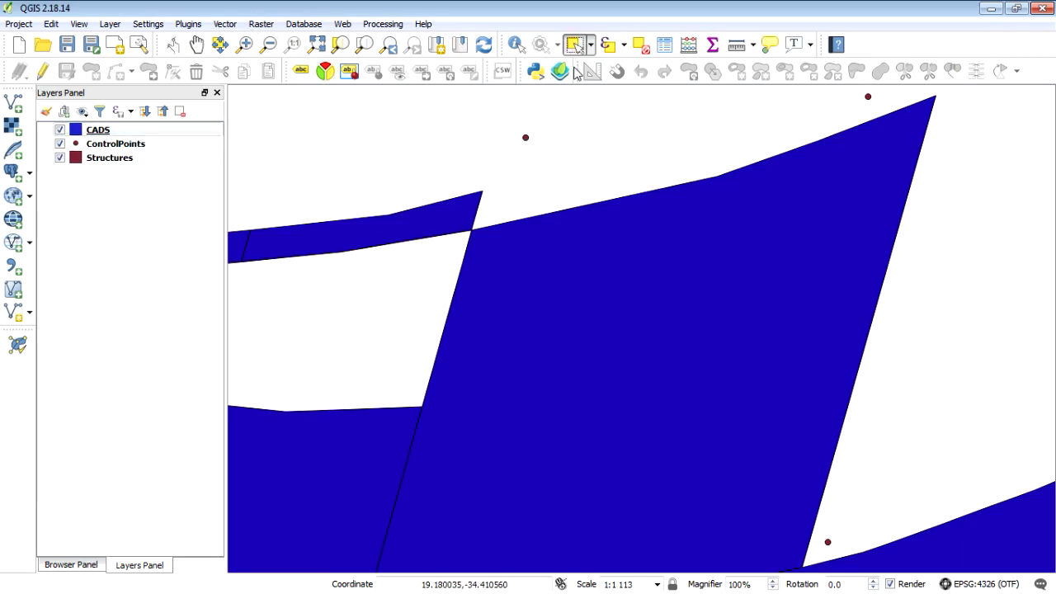
pyautogui.click(654, 357)
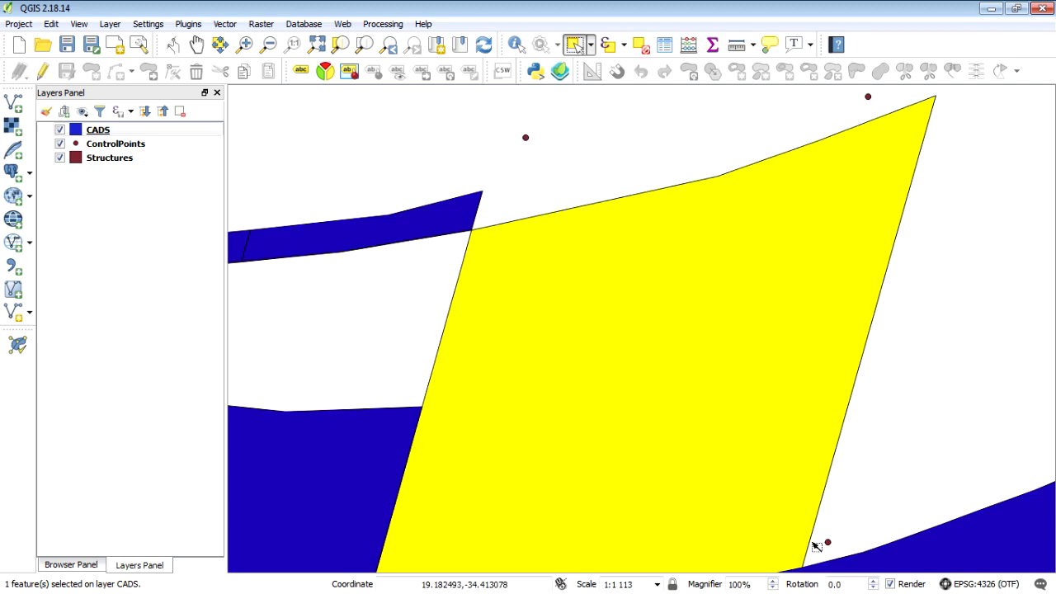
pyautogui.click(342, 47)
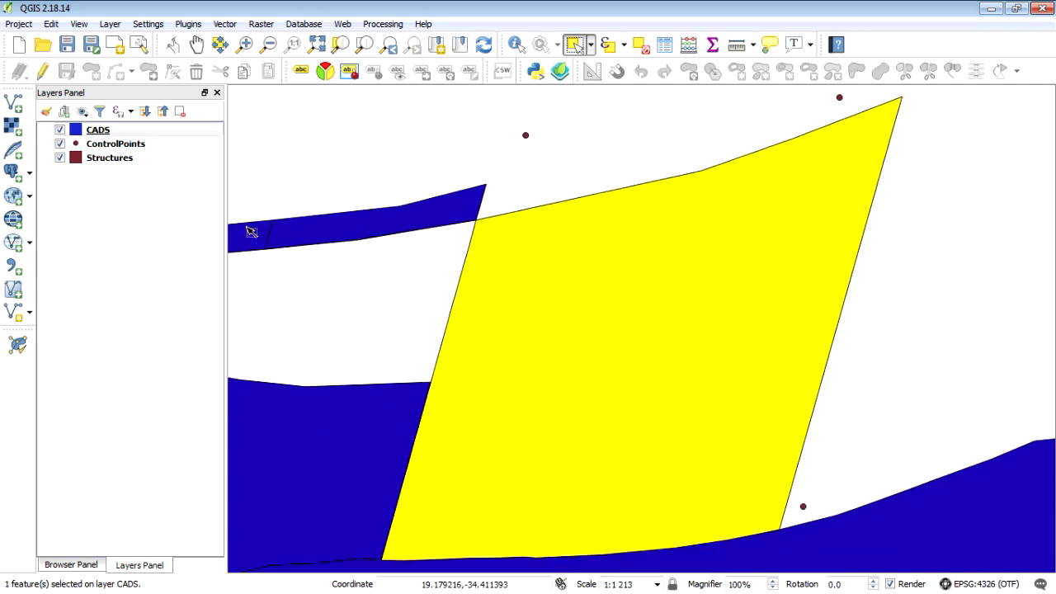
pyautogui.moveTo(111, 147); pyautogui.dragTo(120, 128)
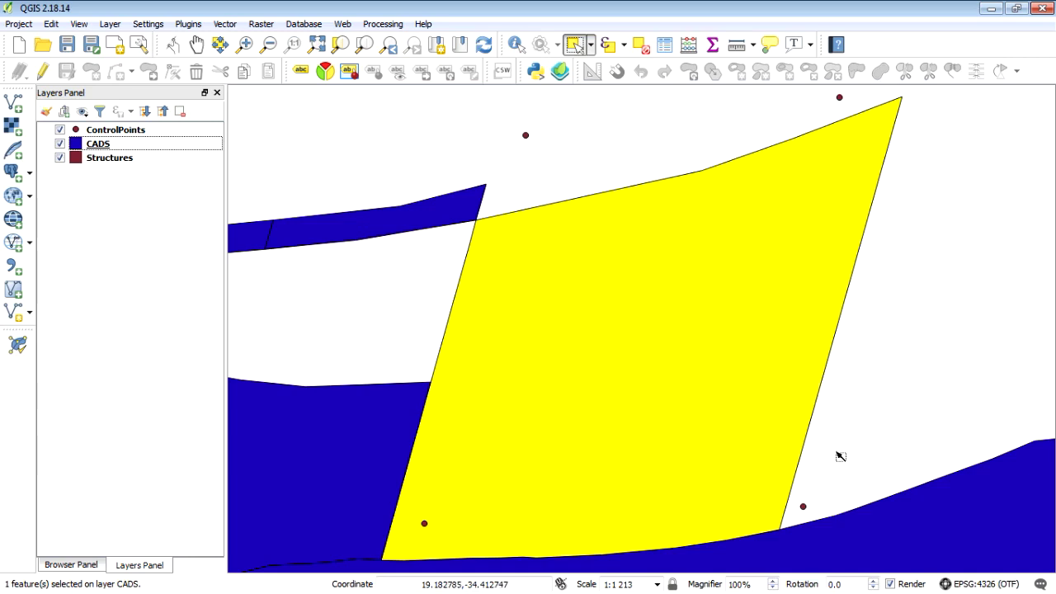
pyautogui.click(973, 585)
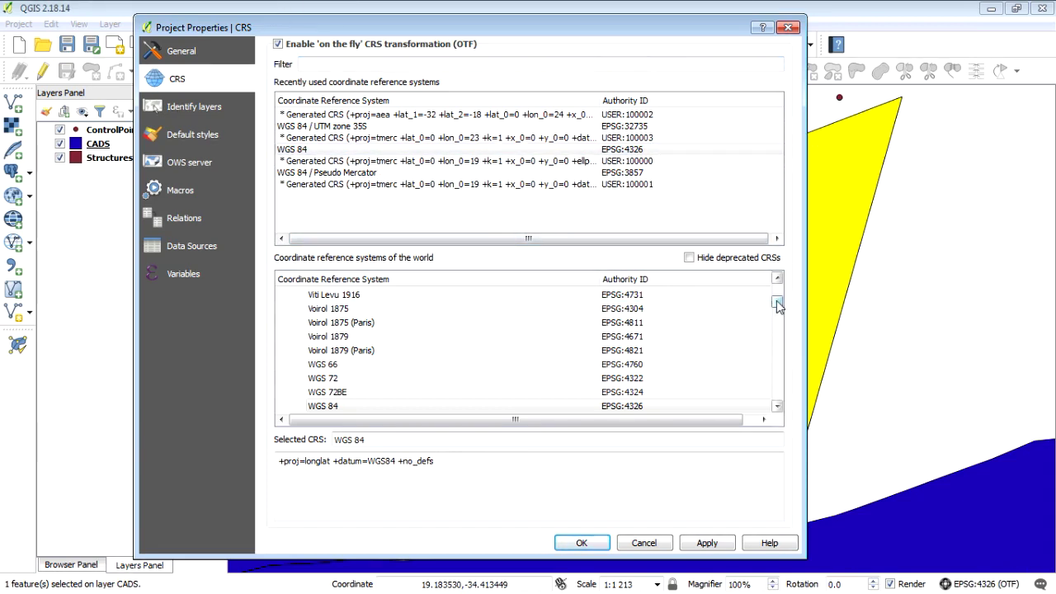
# Choose the user-defined Transverse Mercator USER:100001 (lon_0=19) as project CRS and apply it.
pyautogui.moveTo(778, 305); pyautogui.dragTo(778, 285)
pyautogui.click(284, 295)
pyautogui.click(284, 308)
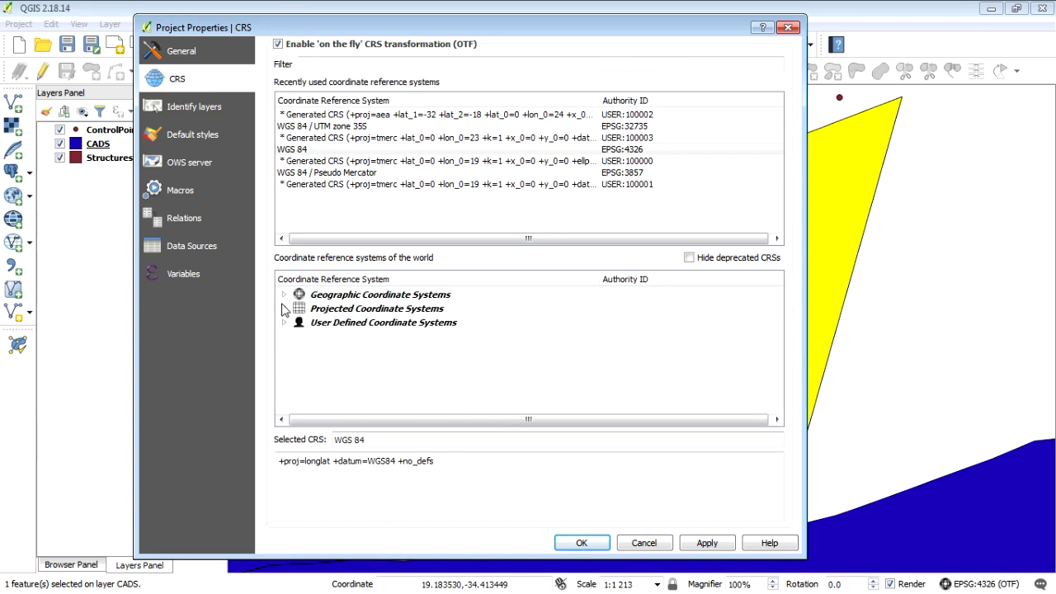
pyautogui.click(284, 323)
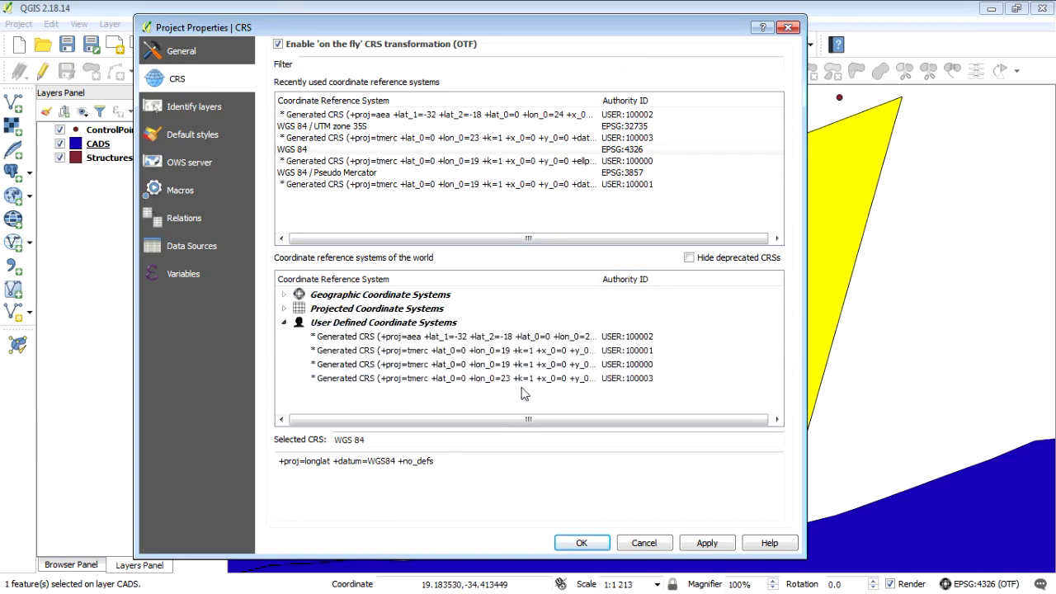
pyautogui.click(373, 355)
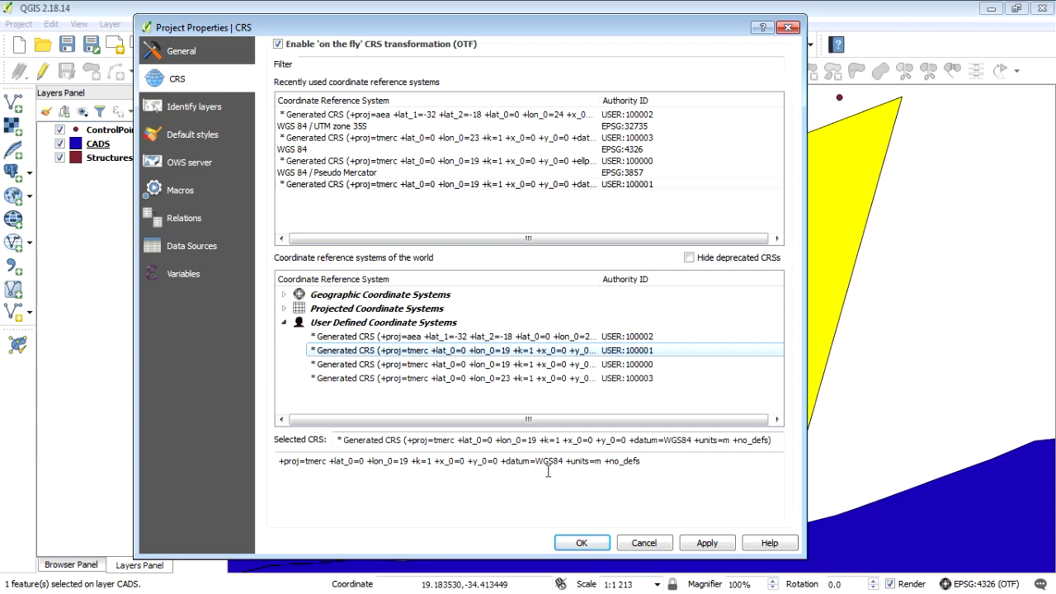
pyautogui.click(725, 545)
pyautogui.click(600, 546)
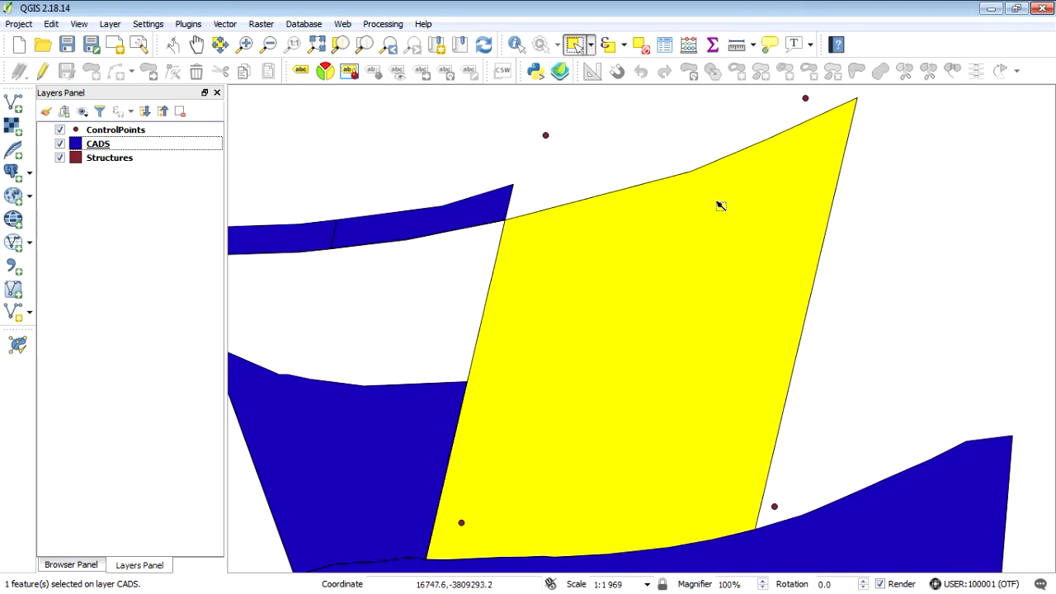
# Save the CADS layer as a new file named Site.shp in the Vector\Working folder.
pyautogui.click(99, 146)
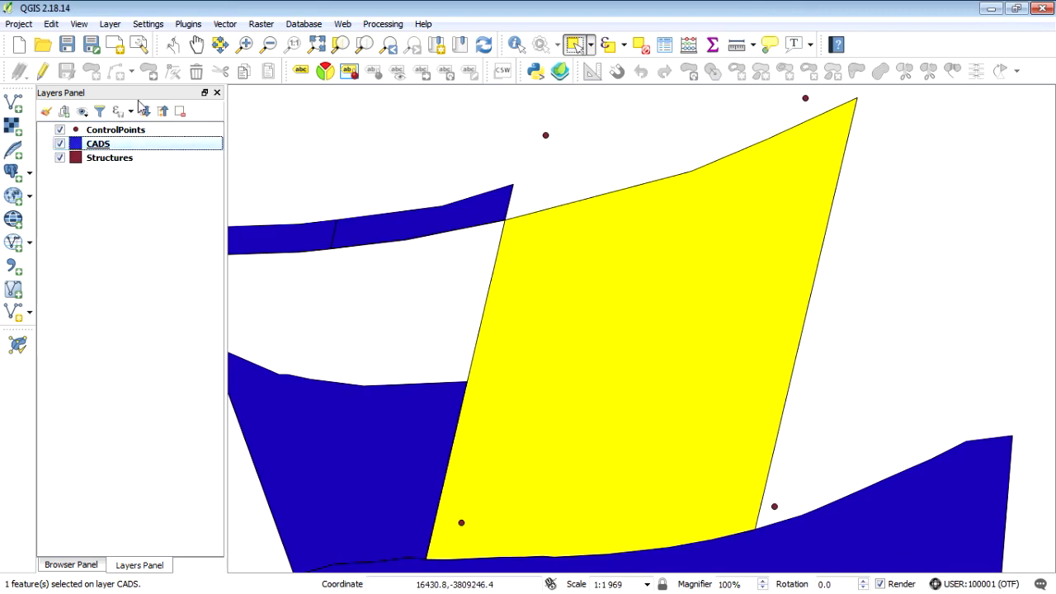
pyautogui.rightClick(119, 145)
pyautogui.click(212, 335)
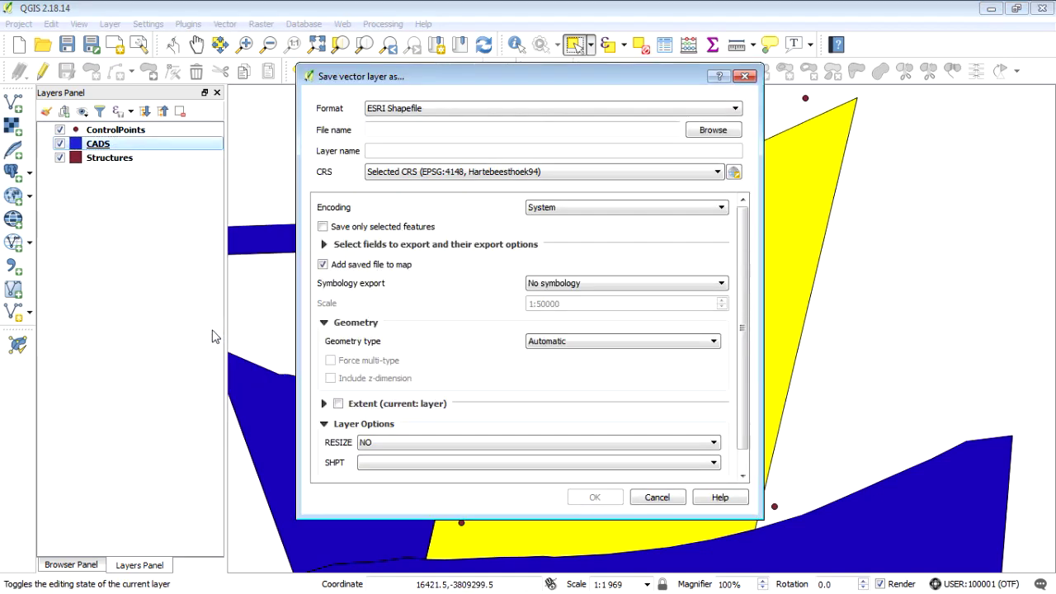
pyautogui.click(706, 132)
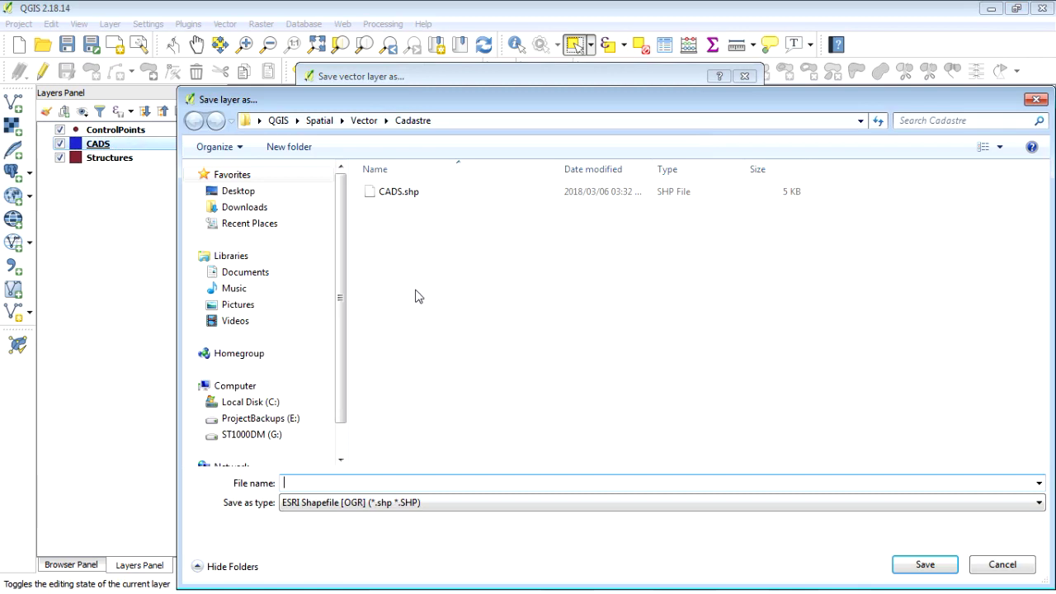
pyautogui.click(364, 121)
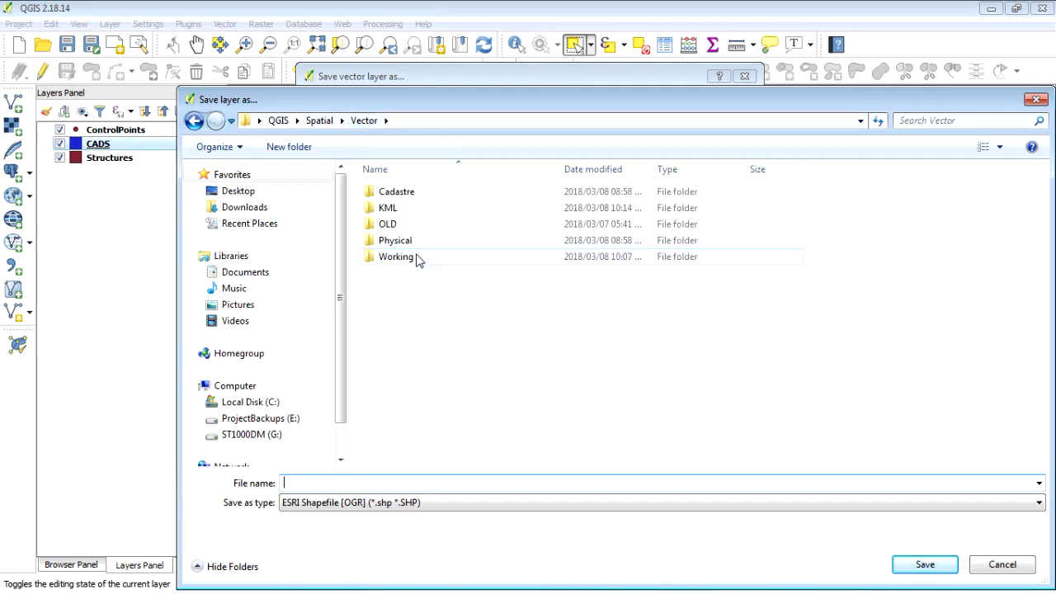
pyautogui.doubleClick(417, 257)
pyautogui.click(423, 482)
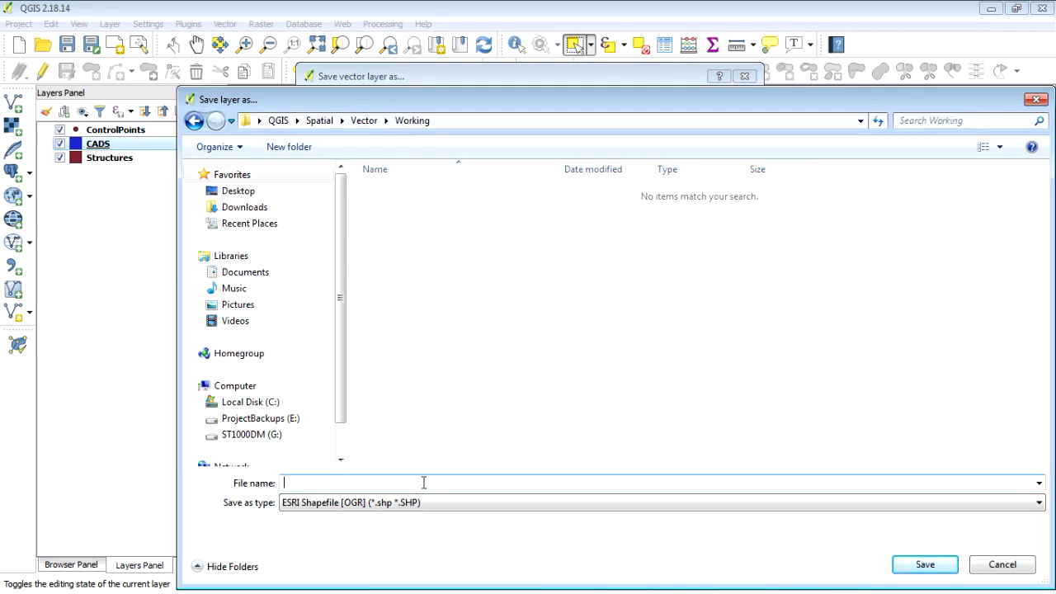
pyautogui.write('Site')
pyautogui.click(910, 568)
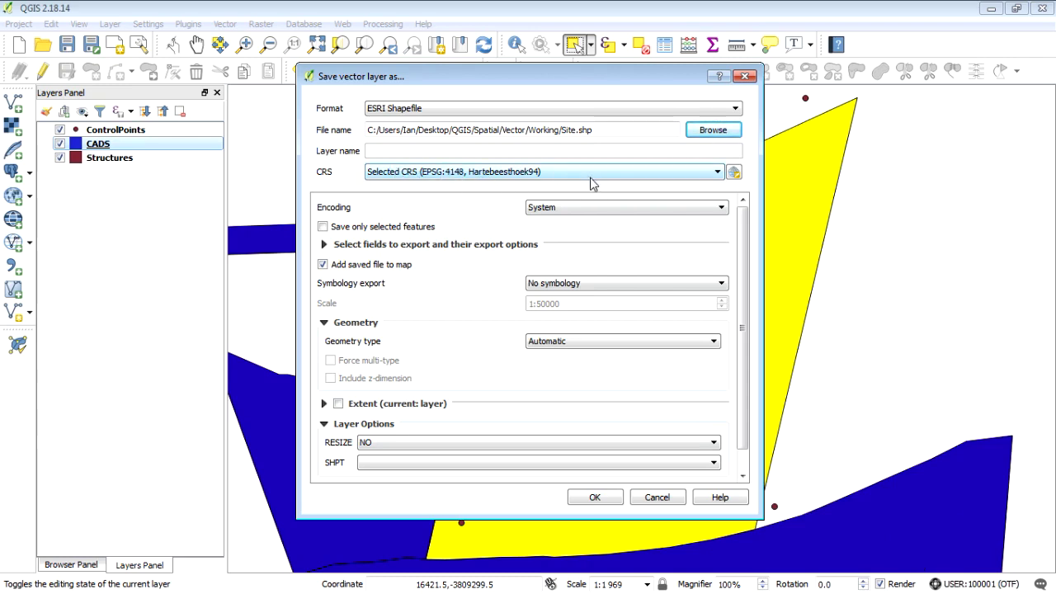
# Export only the selected parcel in the project CRS and add Site to the map.
pyautogui.click(674, 175)
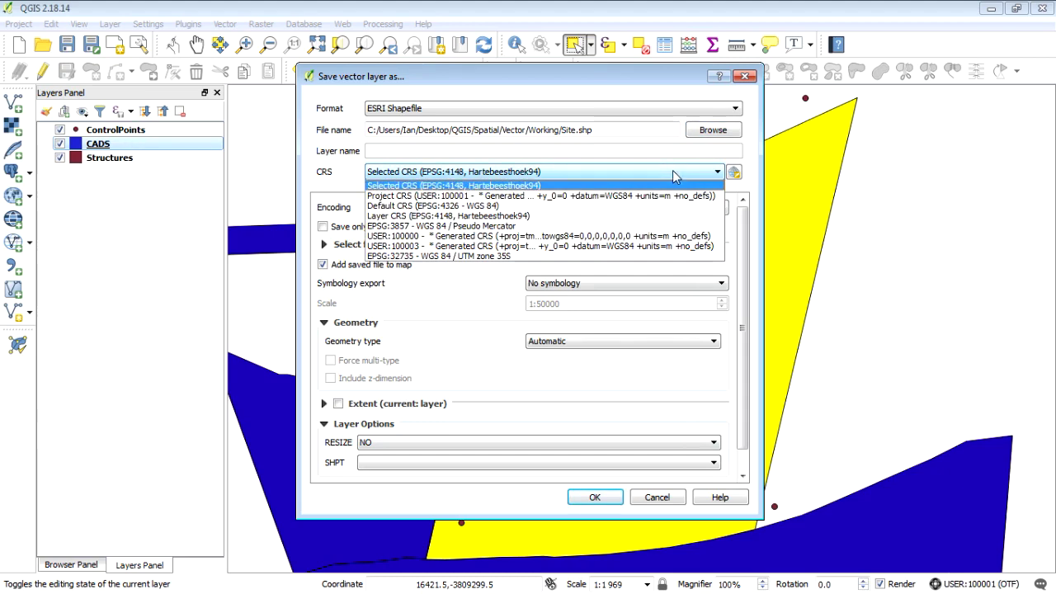
pyautogui.click(485, 197)
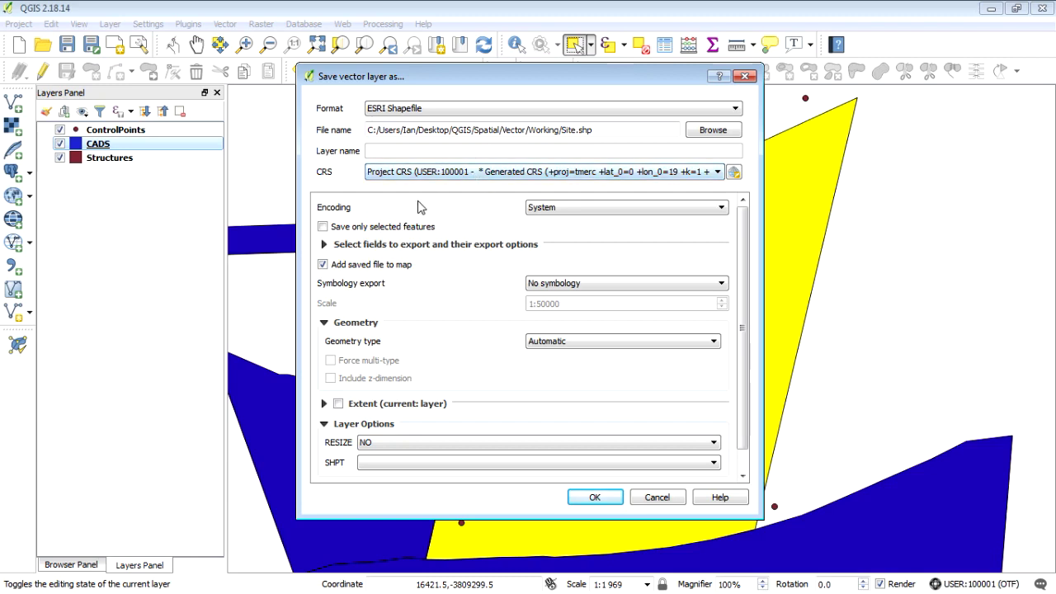
pyautogui.click(322, 228)
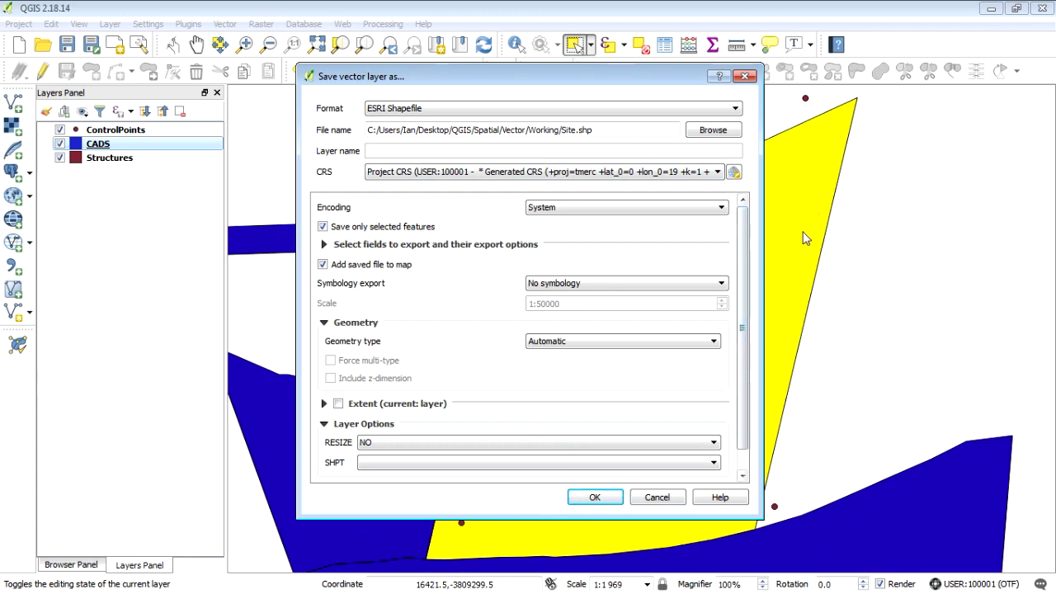
pyautogui.click(592, 498)
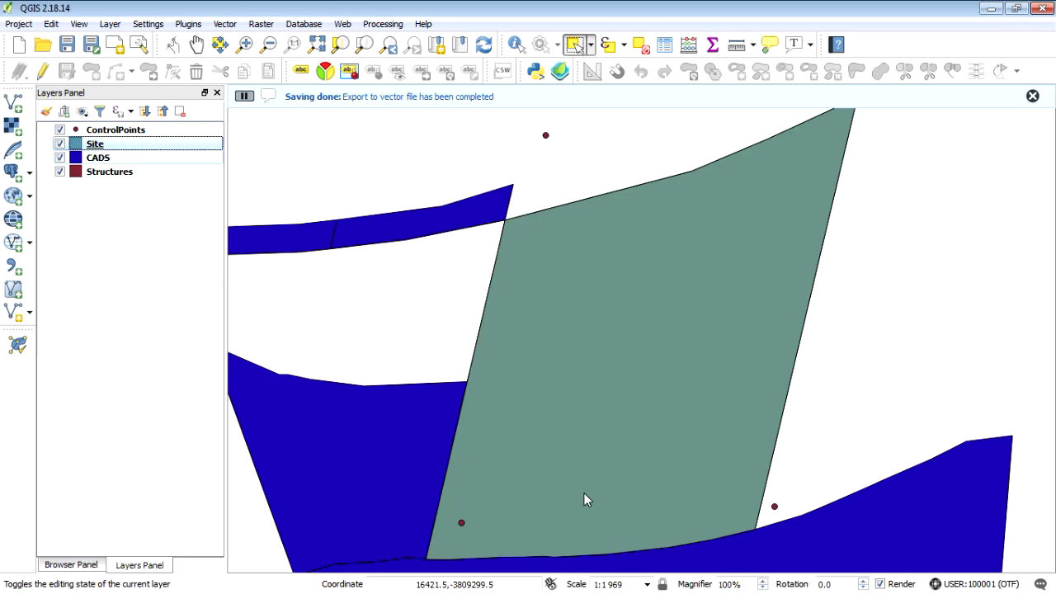
# Hide the CADS layer and confirm in Site's properties that it uses USER:100001.
pyautogui.click(59, 158)
pyautogui.rightClick(125, 144)
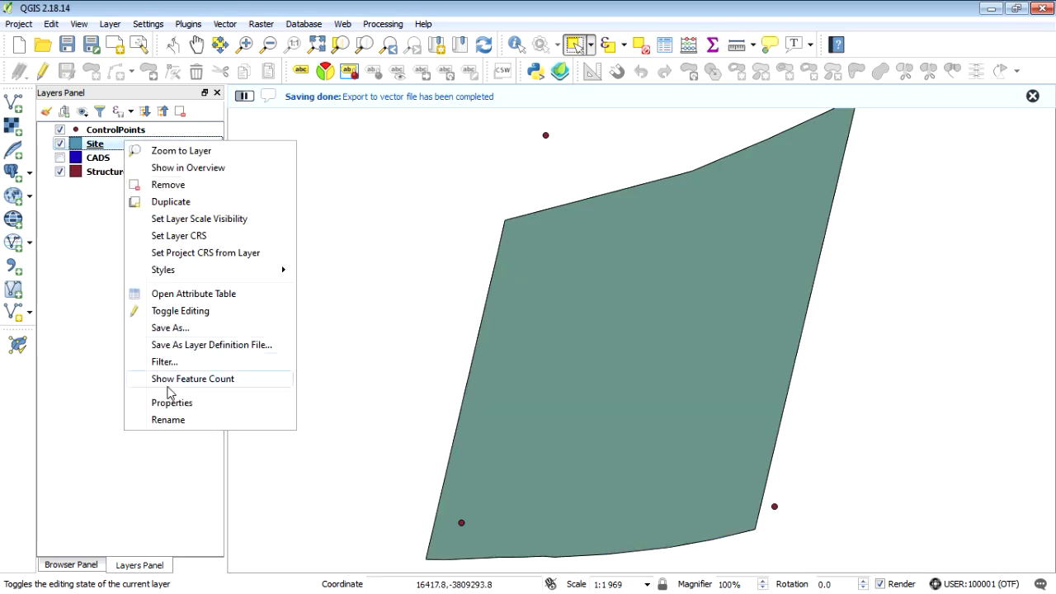
pyautogui.click(231, 406)
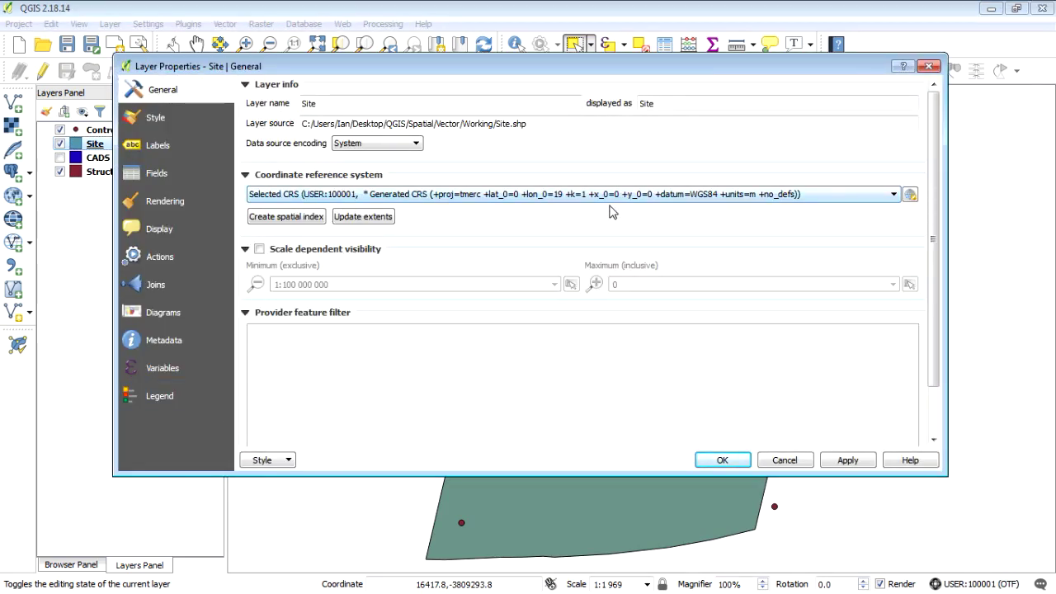
pyautogui.click(742, 459)
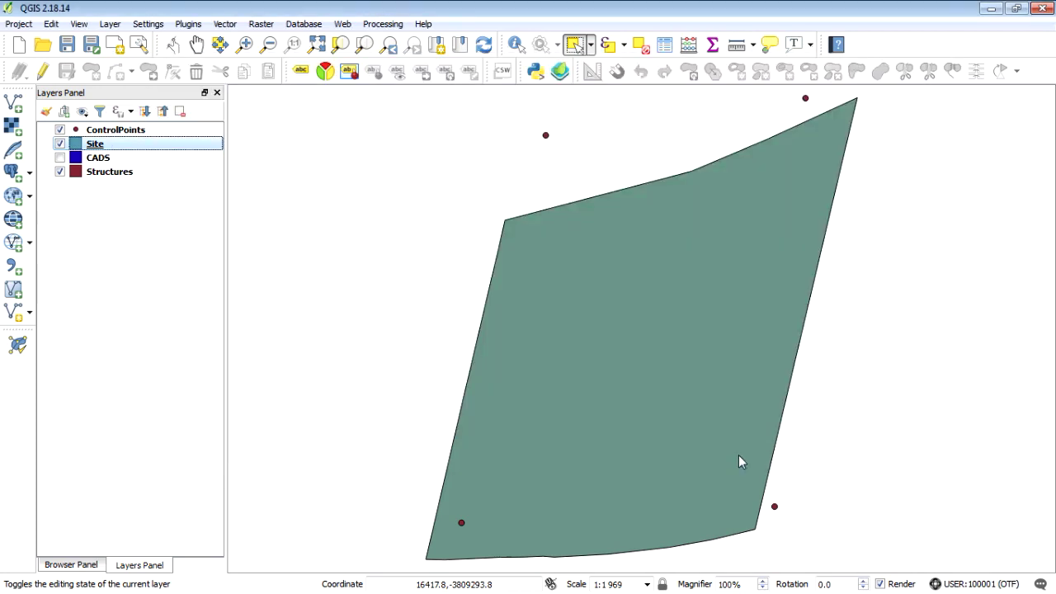